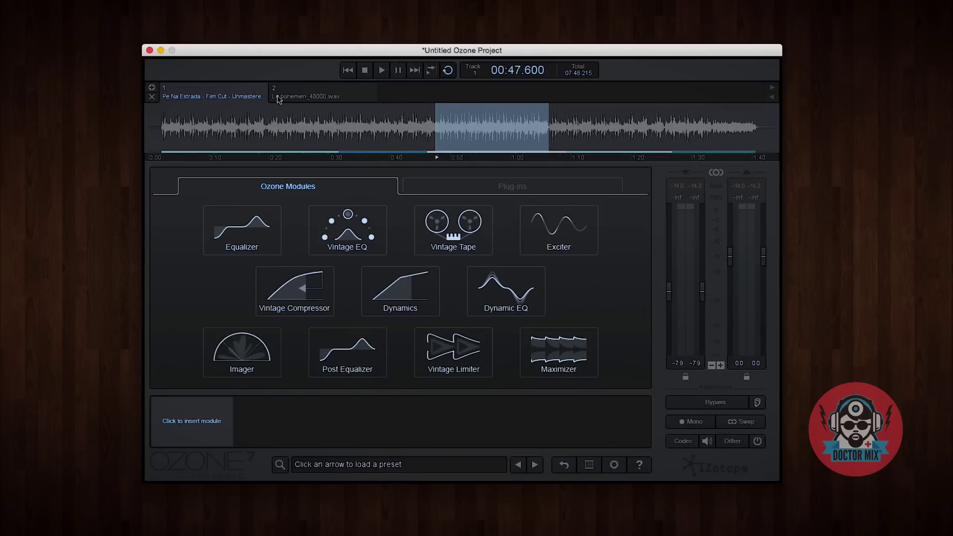
- Preview the second song, return to the first song, and start its looped playback
left_click(308, 97)
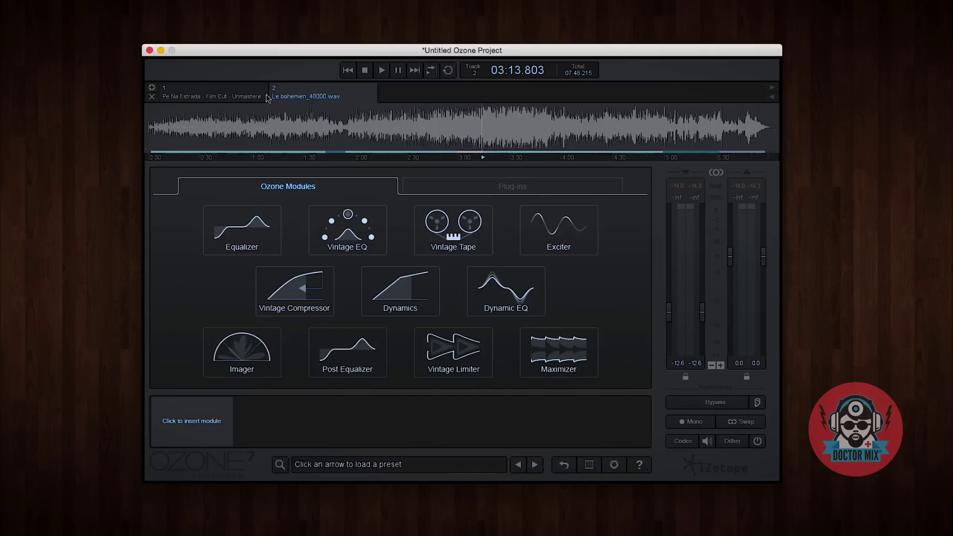
left_click(222, 100)
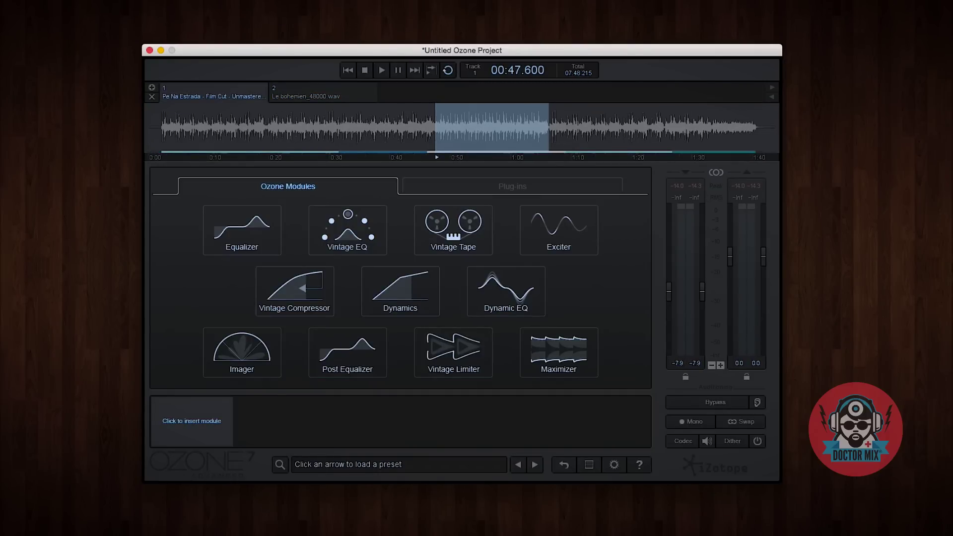
key("space")
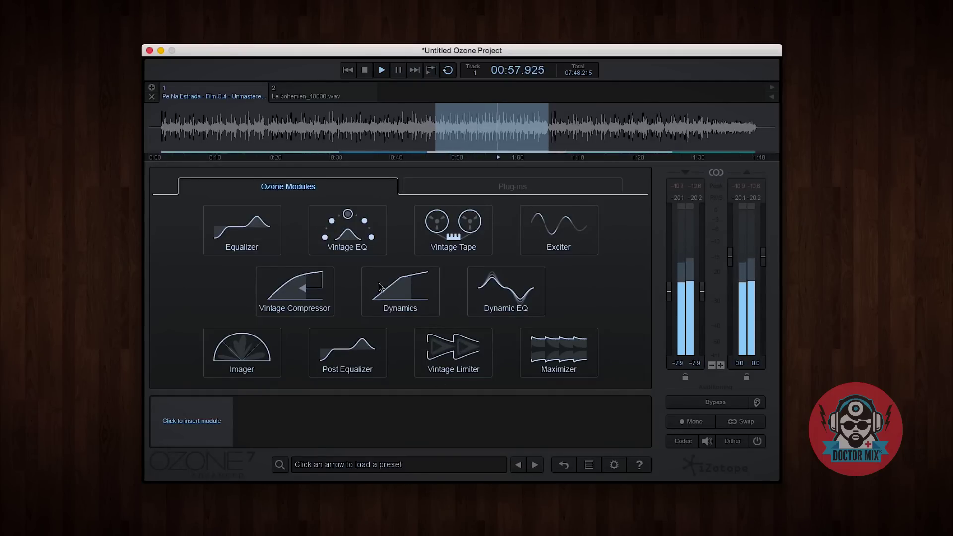
- Insert a Vintage Comp with its detection filter near 136 Hz and threshold at -28.6 dB
left_click(283, 288)
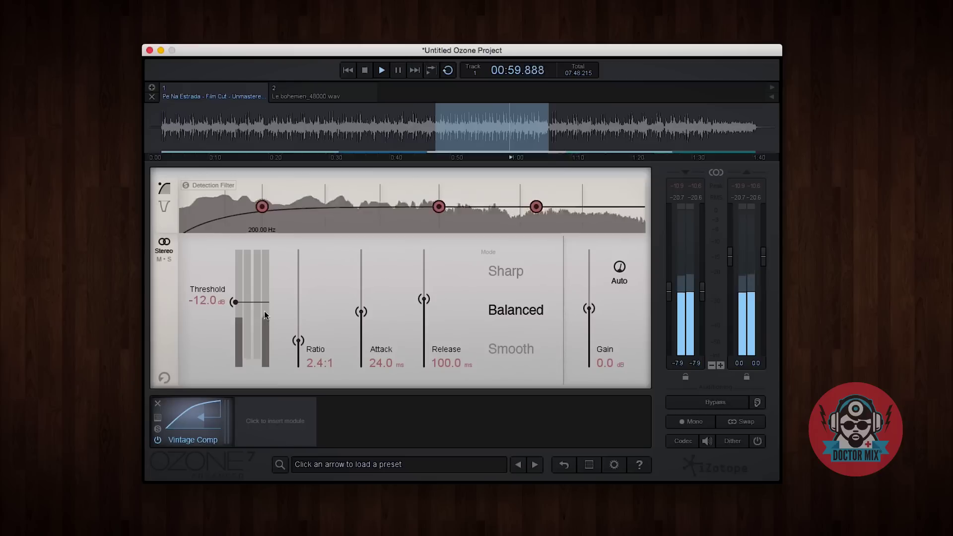
left_click_drag(235, 302, 235, 303)
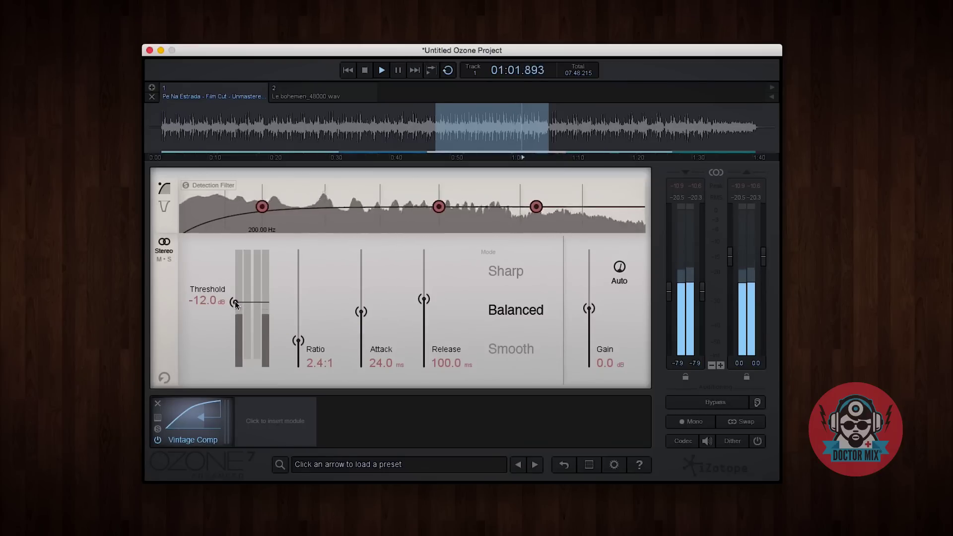
left_click(205, 186)
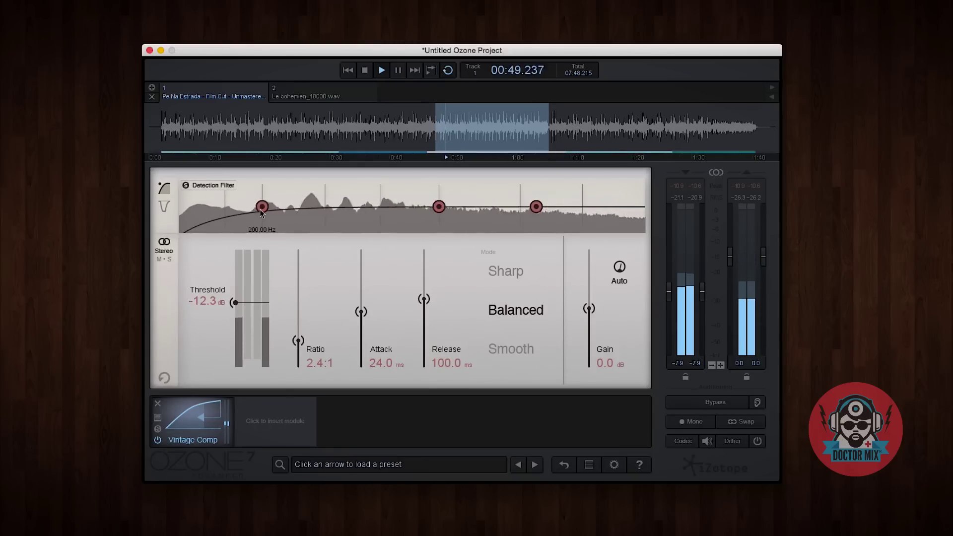
mouse_move(262, 207)
left_mouse_down()
mouse_move(183, 192)
mouse_move(249, 212)
mouse_move(241, 209)
left_mouse_up()
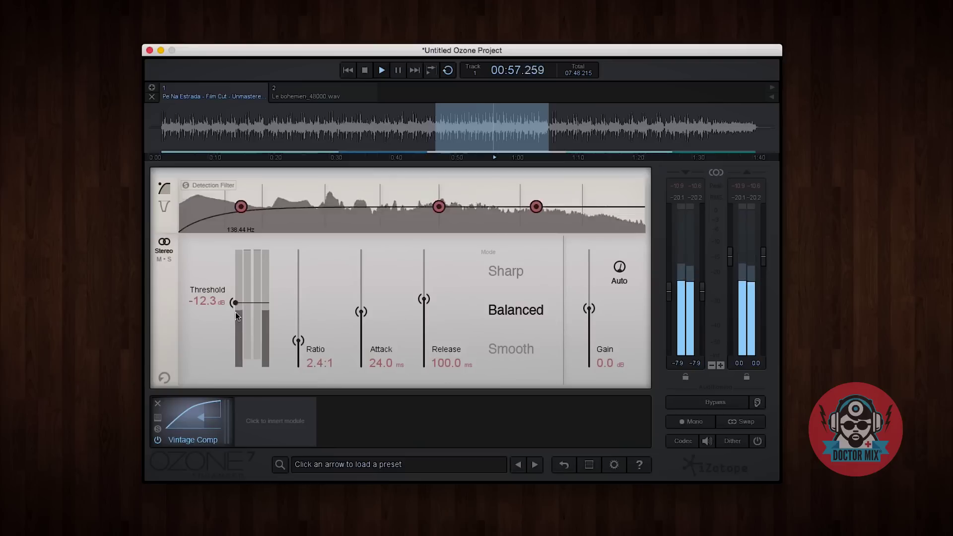
left_click_drag(235, 302, 234, 337)
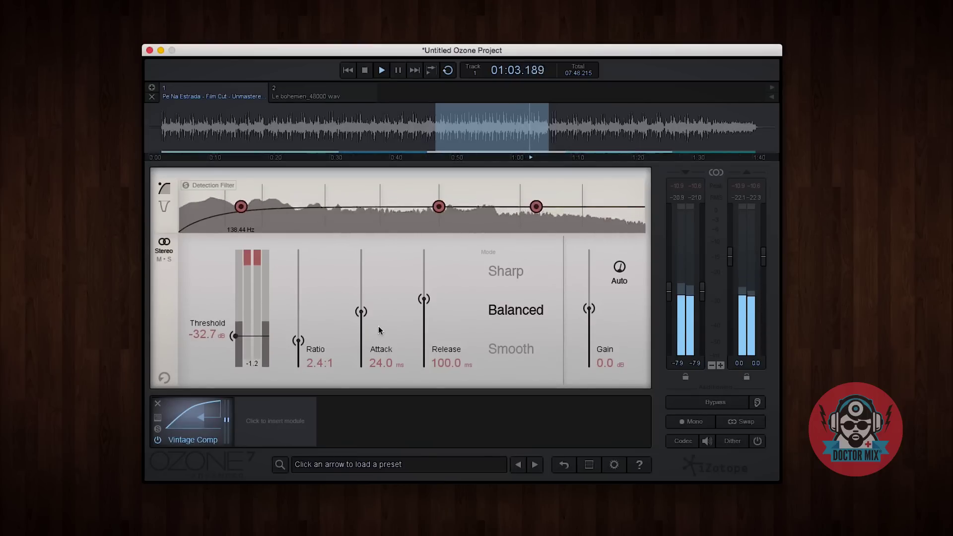
left_click_drag(232, 336, 234, 330)
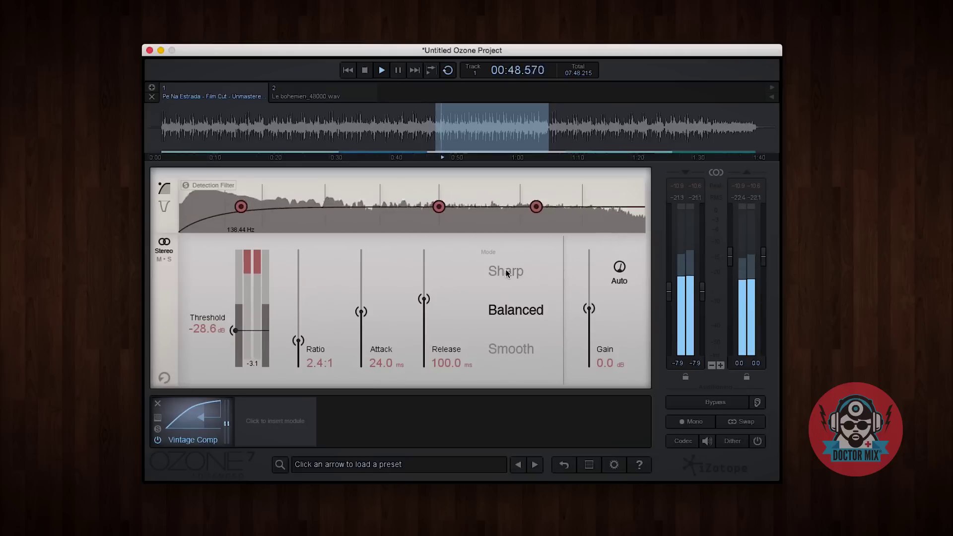
- Audition Sharp, Smooth and Balanced modes, raise threshold to -24.4 dB, and compare bypassed
left_click(505, 271)
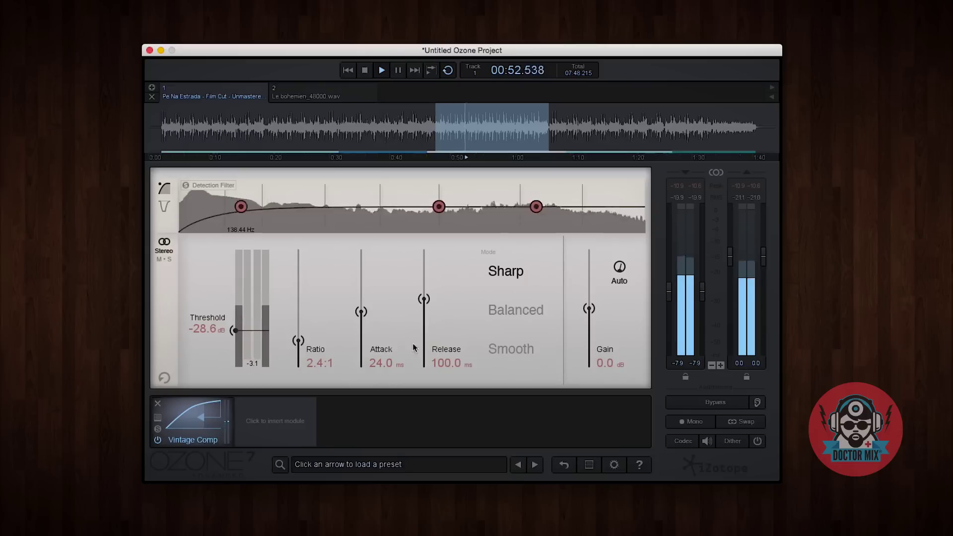
left_click(506, 351)
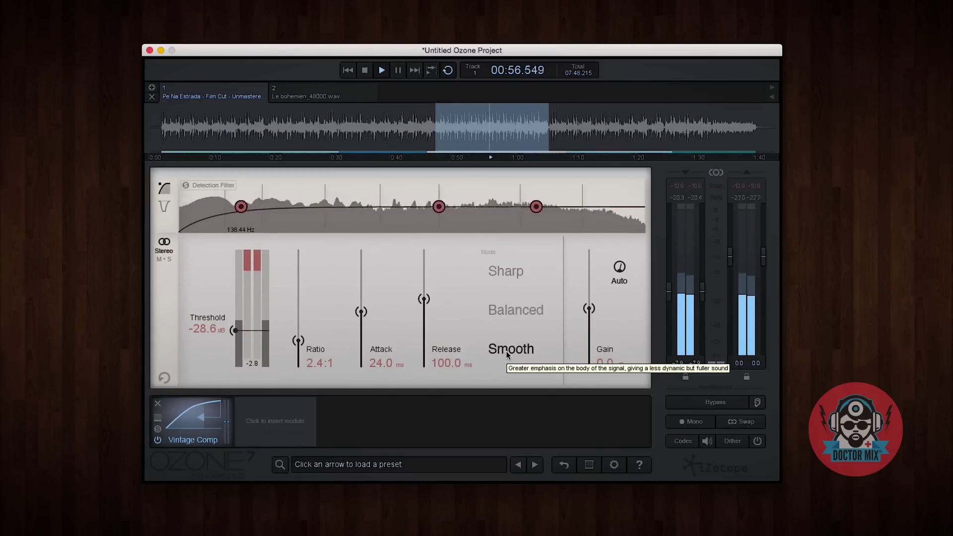
left_click(511, 313)
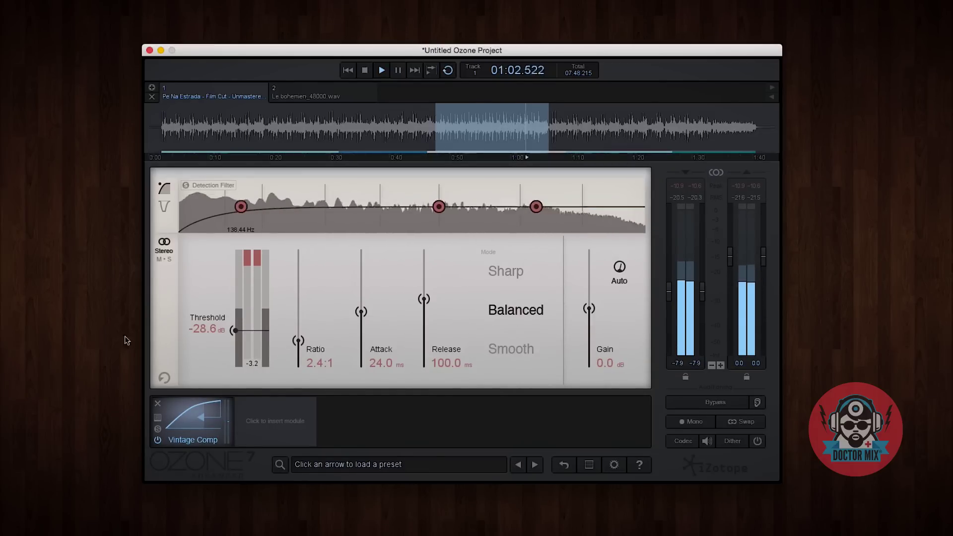
mouse_move(234, 330)
left_mouse_down()
mouse_move(233, 313)
mouse_move(233, 325)
left_mouse_up()
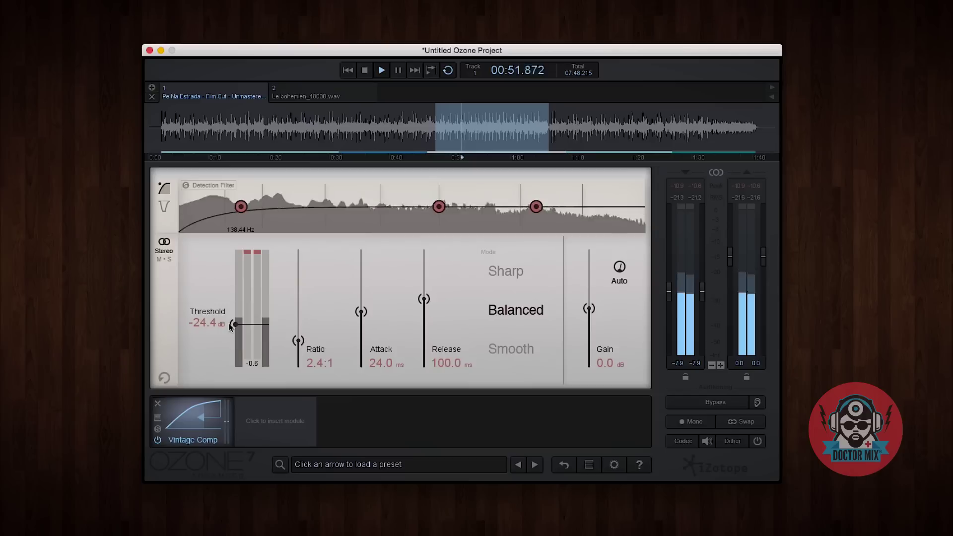
left_click(159, 441)
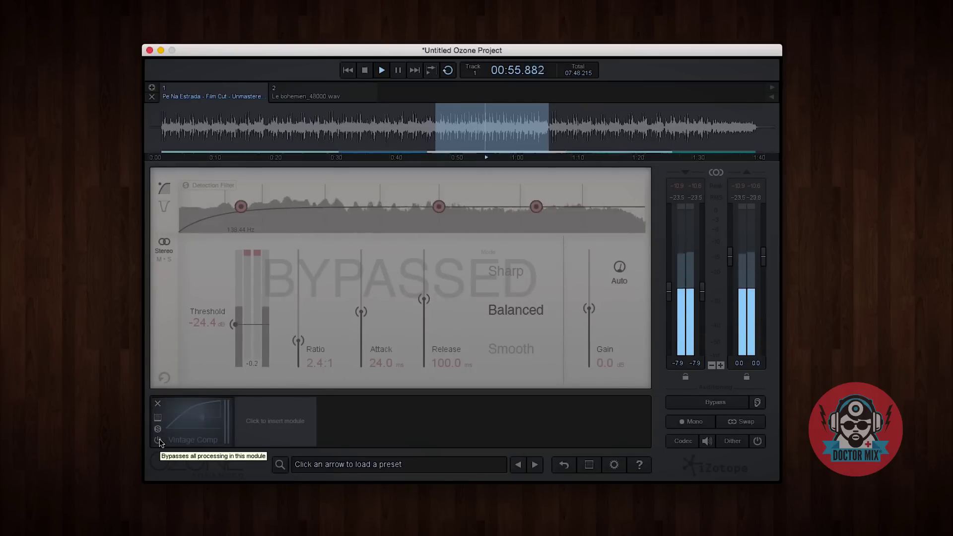
left_click(159, 440)
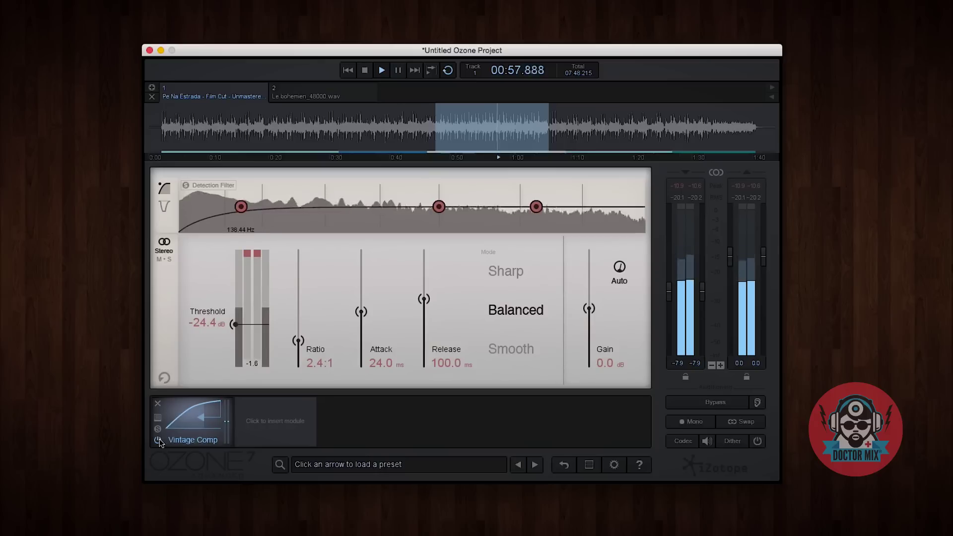
- Add a Vintage EQ with Low Boost 3.3 at 60 Hz and Low Cut 0.8
left_click(274, 432)
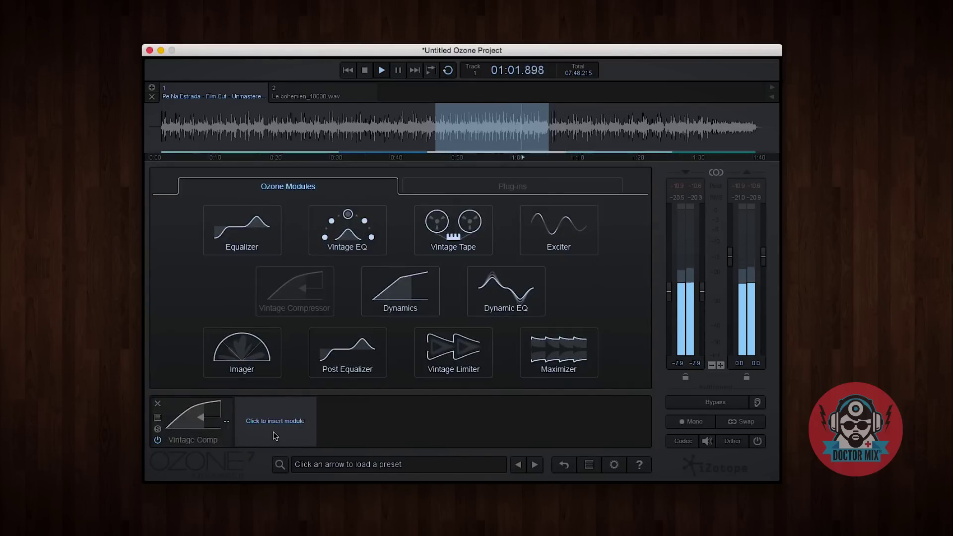
left_click(350, 238)
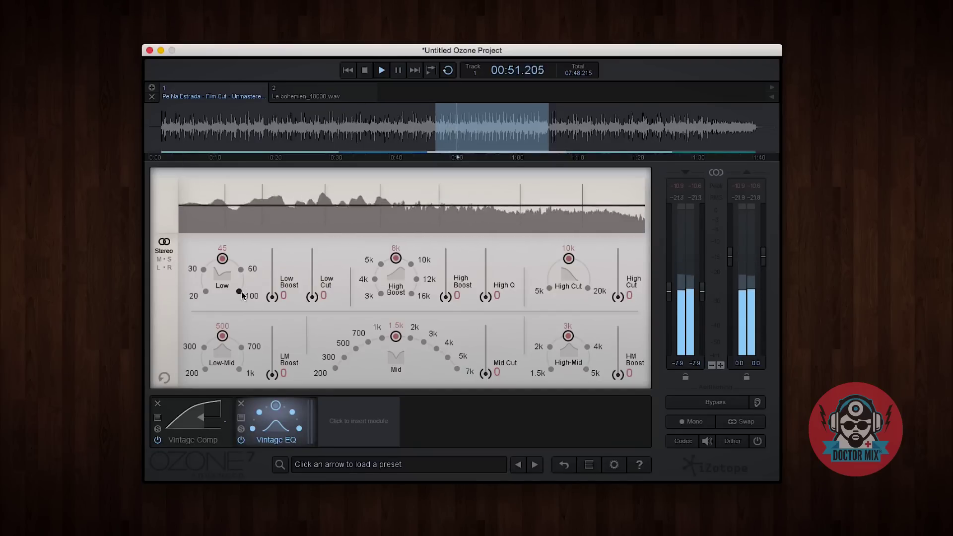
left_click(241, 270)
left_click_drag(273, 297, 272, 279)
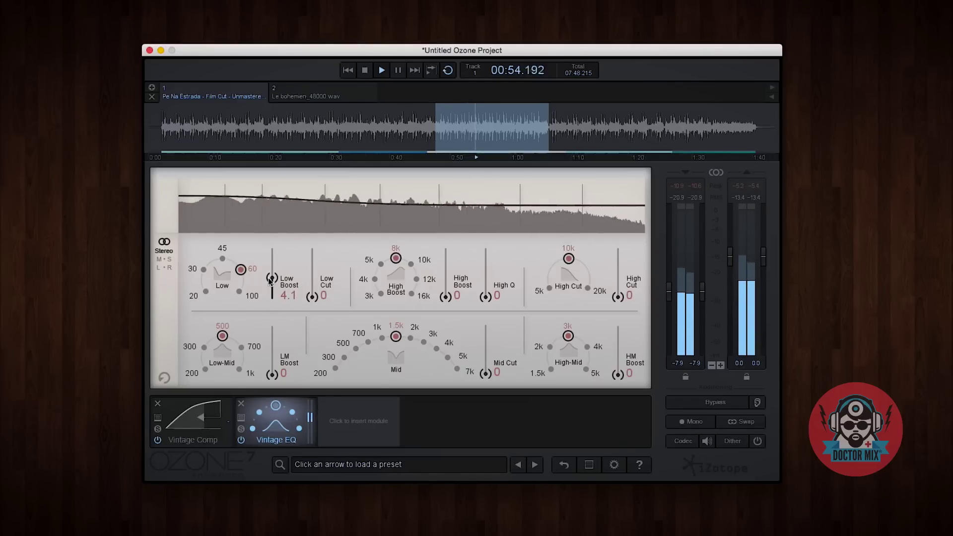
left_click(238, 292)
left_click(222, 259)
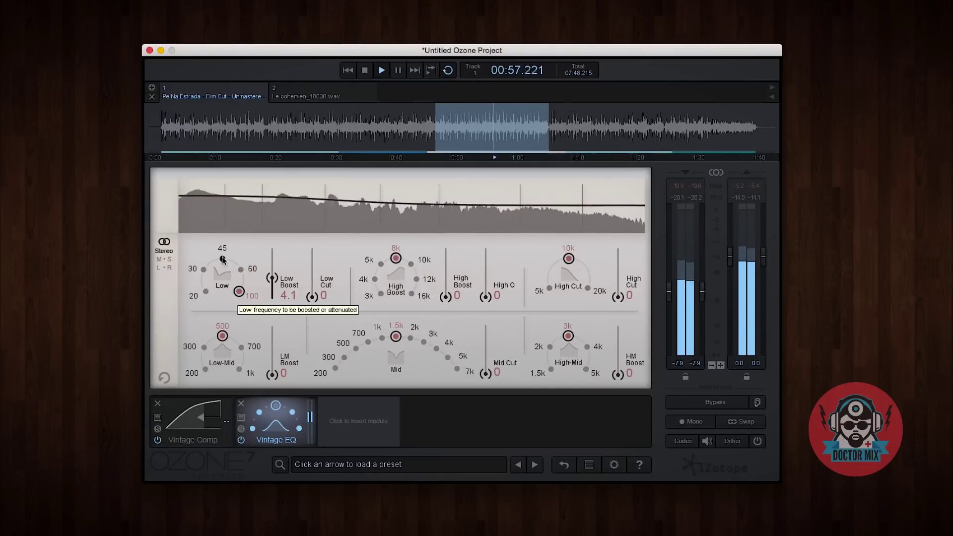
left_click(204, 270)
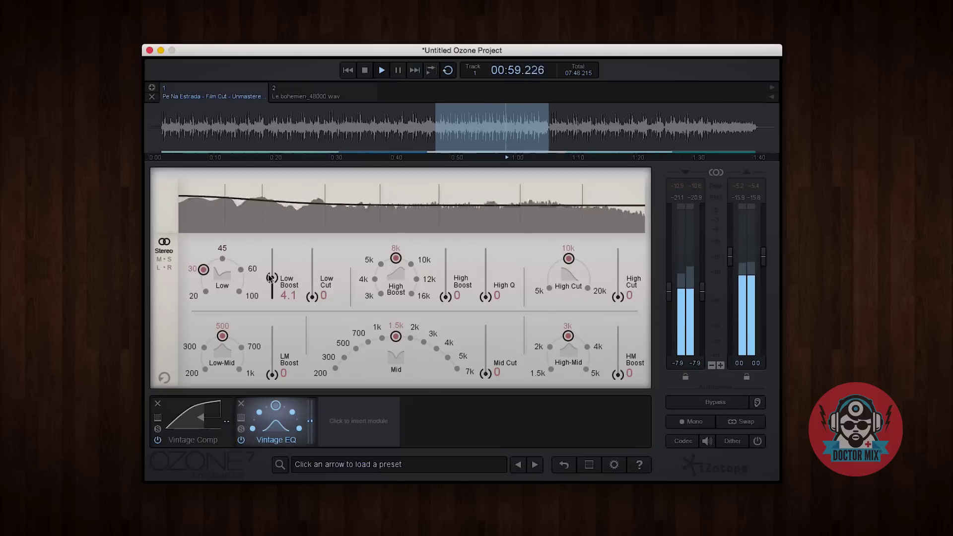
left_click_drag(272, 278, 273, 266)
left_click(241, 269)
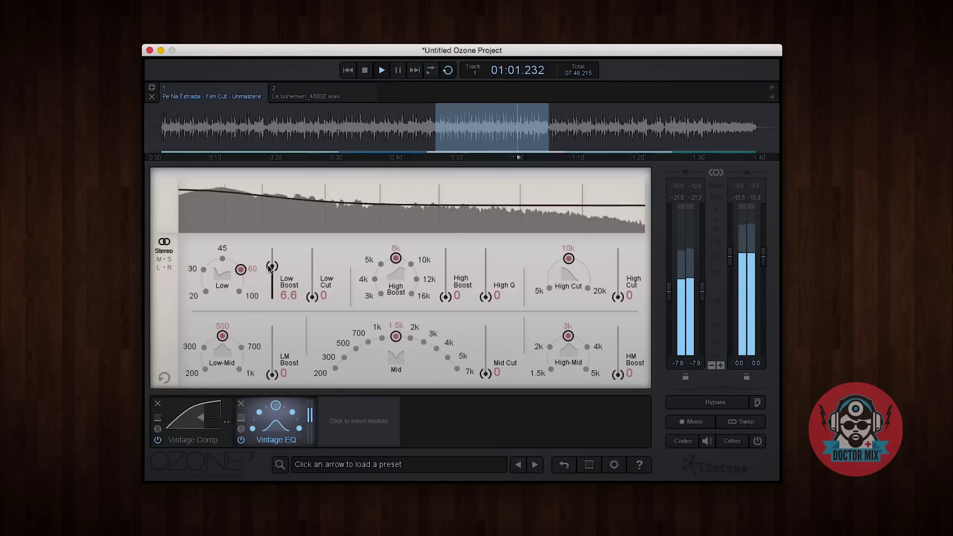
left_click_drag(272, 266, 272, 286)
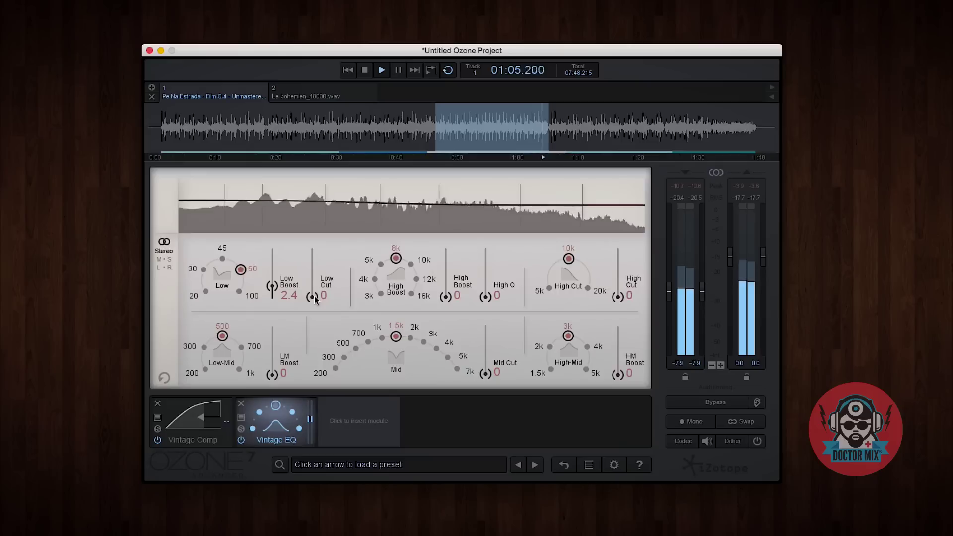
mouse_move(314, 296)
left_mouse_down()
mouse_move(316, 276)
mouse_move(313, 296)
mouse_move(272, 284)
left_mouse_up()
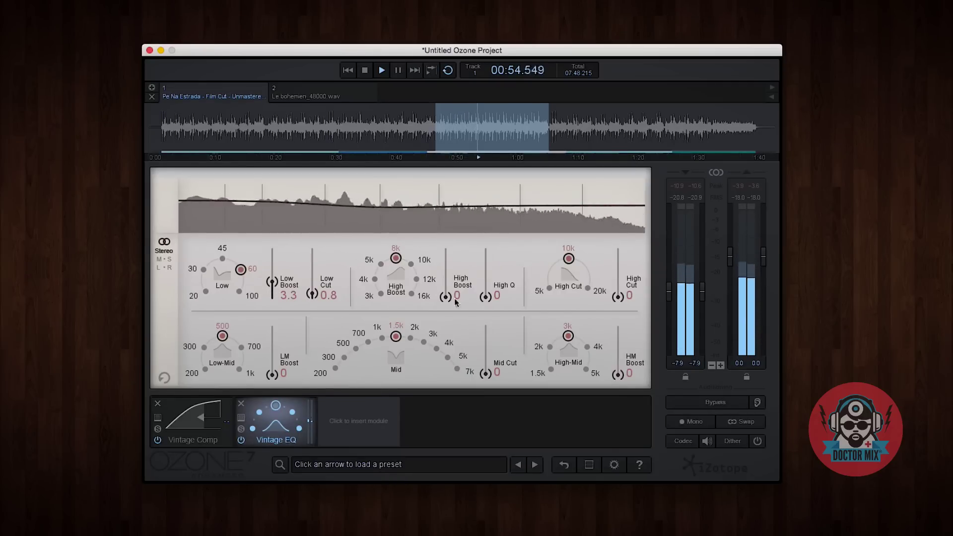
- Set the Vintage EQ high boost to 12k with 2.1 gain and Q 0.6
left_click(411, 264)
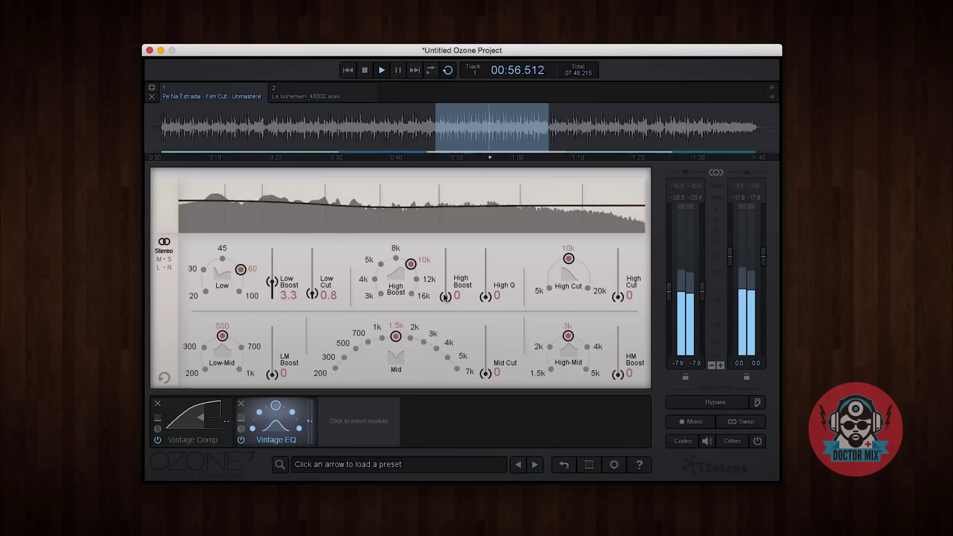
left_click_drag(445, 296, 445, 262)
left_click(417, 280)
left_click(374, 279)
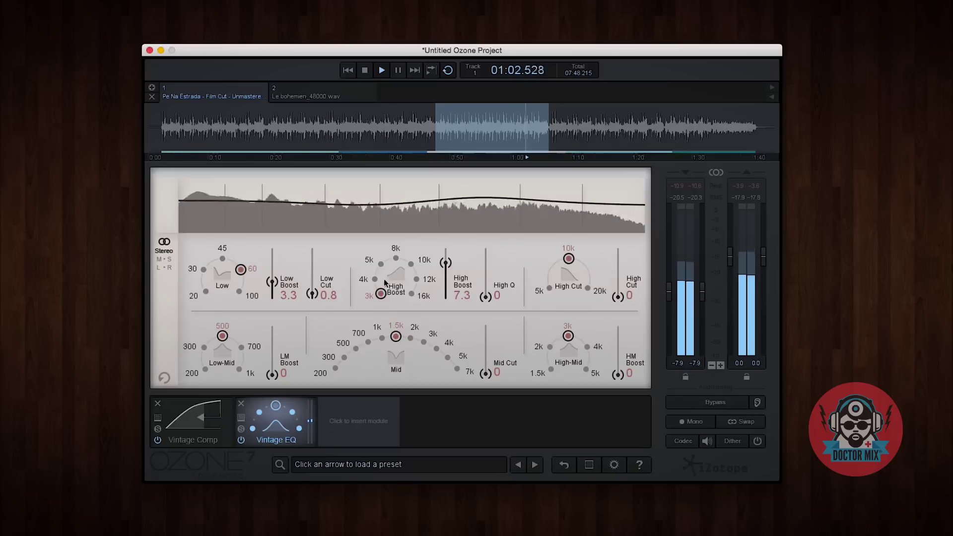
left_click(395, 259)
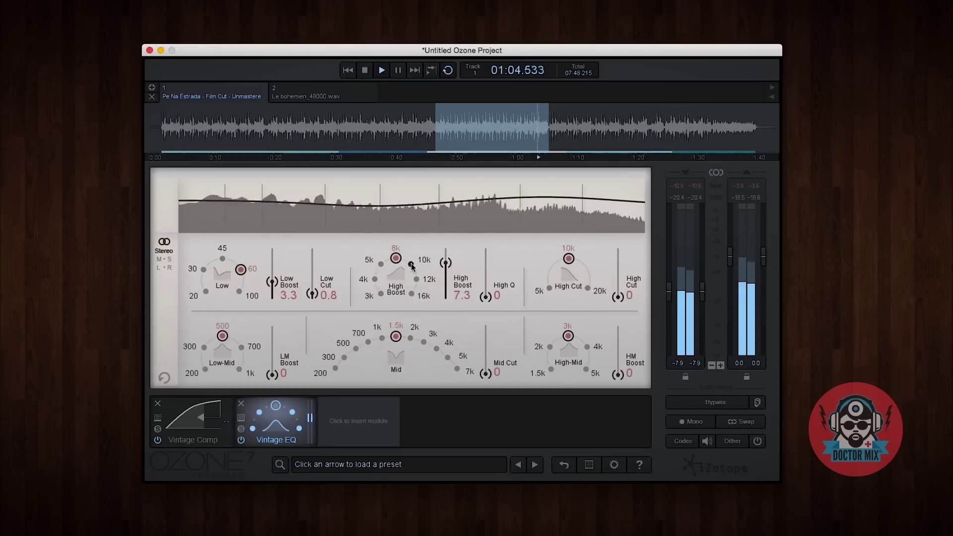
left_click(416, 280)
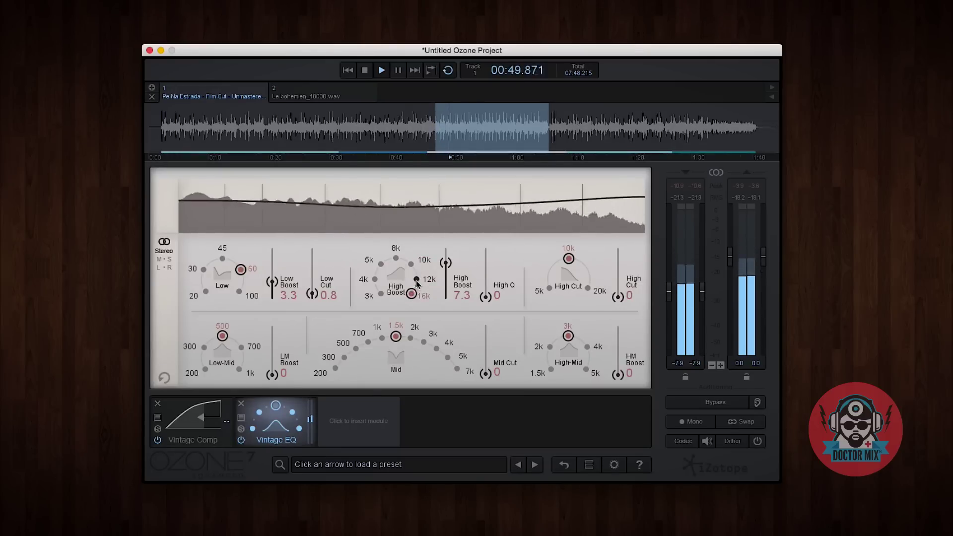
left_click_drag(445, 262, 444, 290)
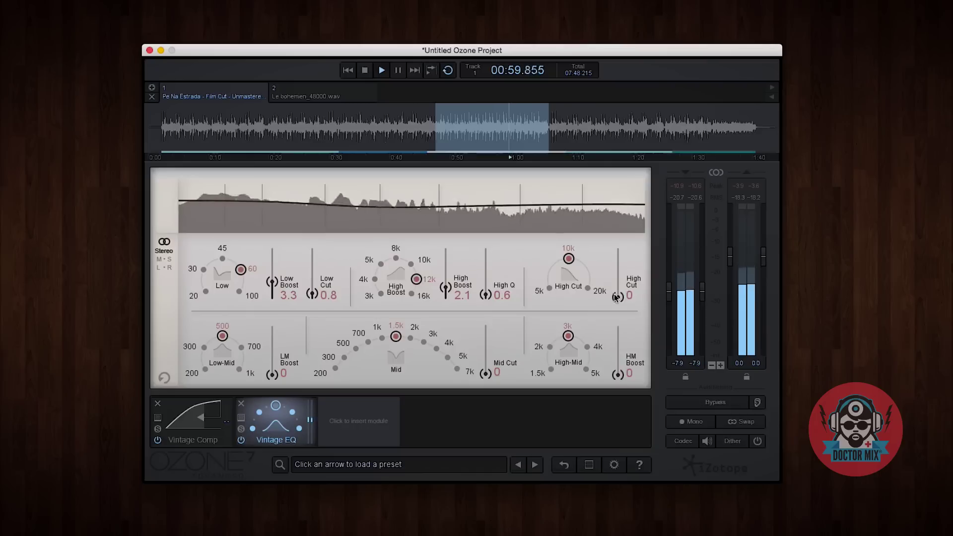
- Set the High Cut frequency to 20k with its amount at 0
left_click_drag(615, 297, 624, 222)
left_click(588, 288)
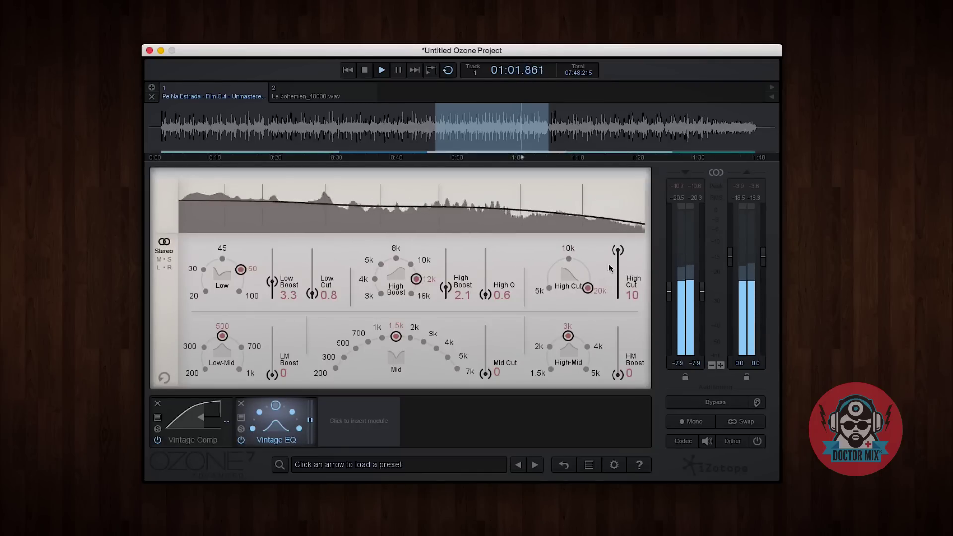
left_click_drag(613, 292, 614, 298)
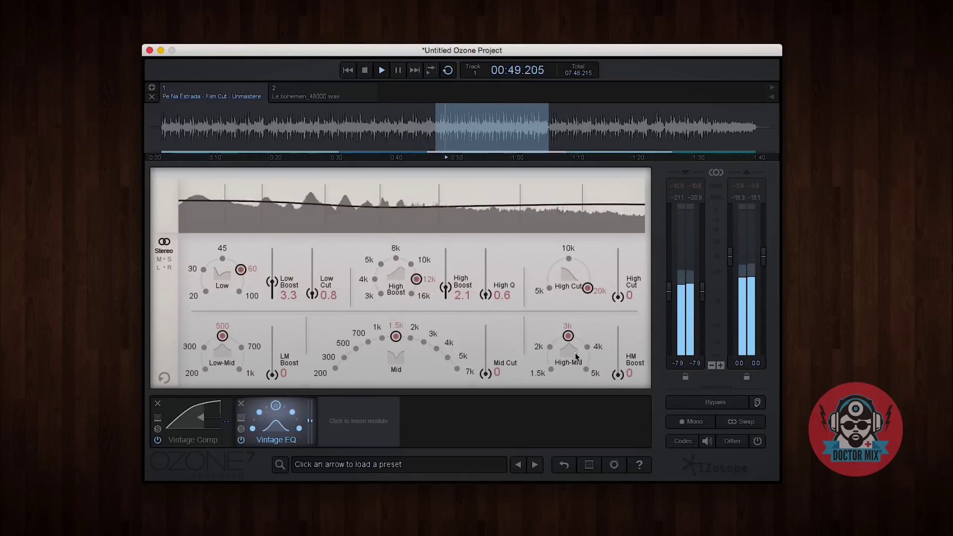
- Set the high-mid boost to 2k with 1.2 gain
left_click(551, 370)
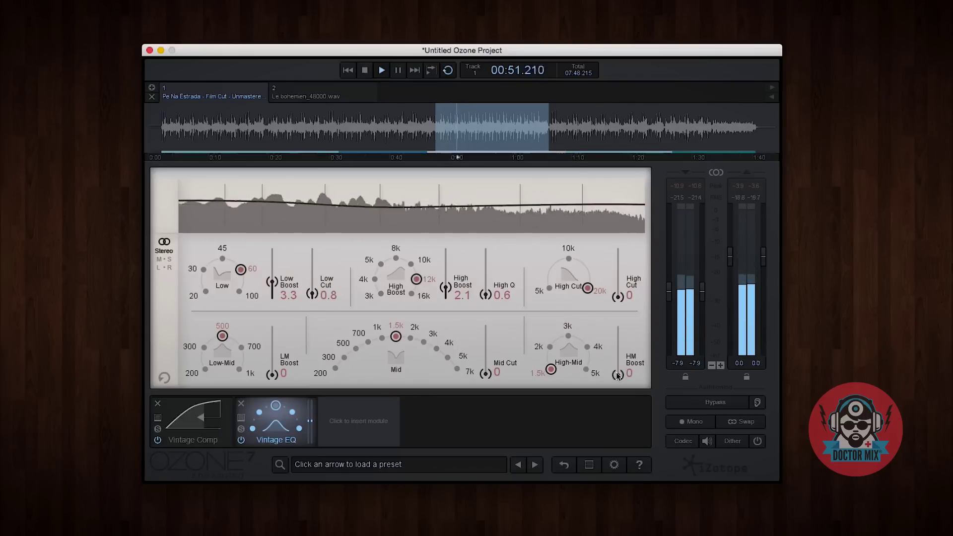
left_click(549, 348)
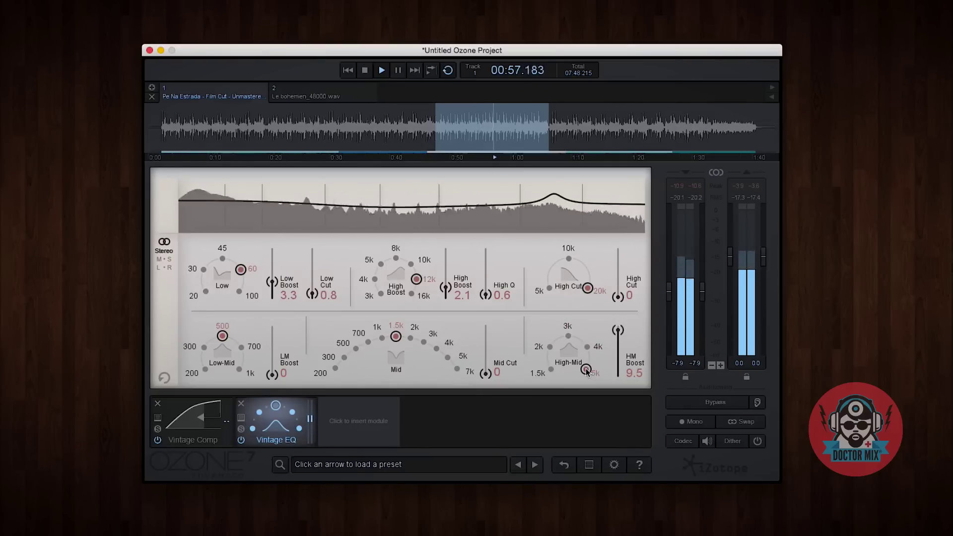
left_click(551, 369)
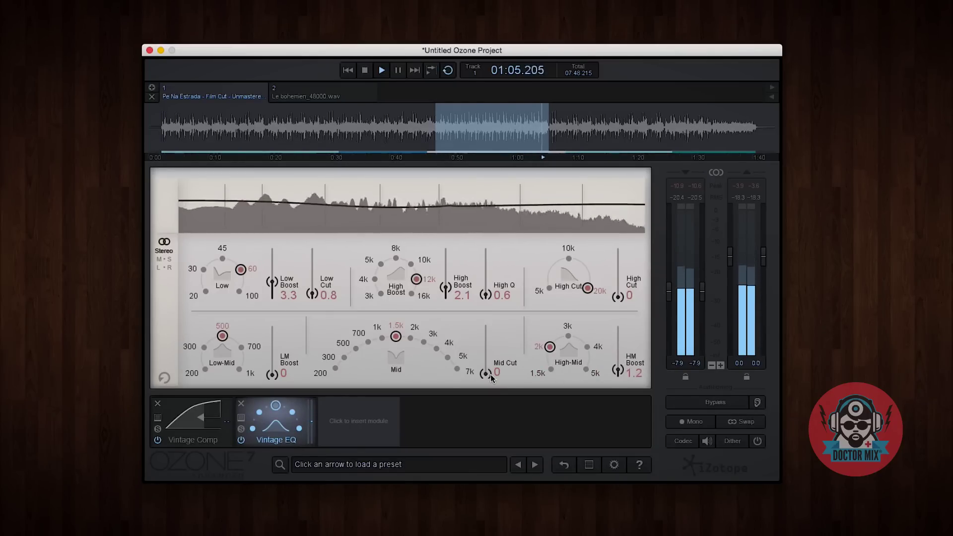
- Apply a 1.3 mid cut, sweeping its frequency between 300 Hz and 4k
left_click_drag(487, 373, 487, 326)
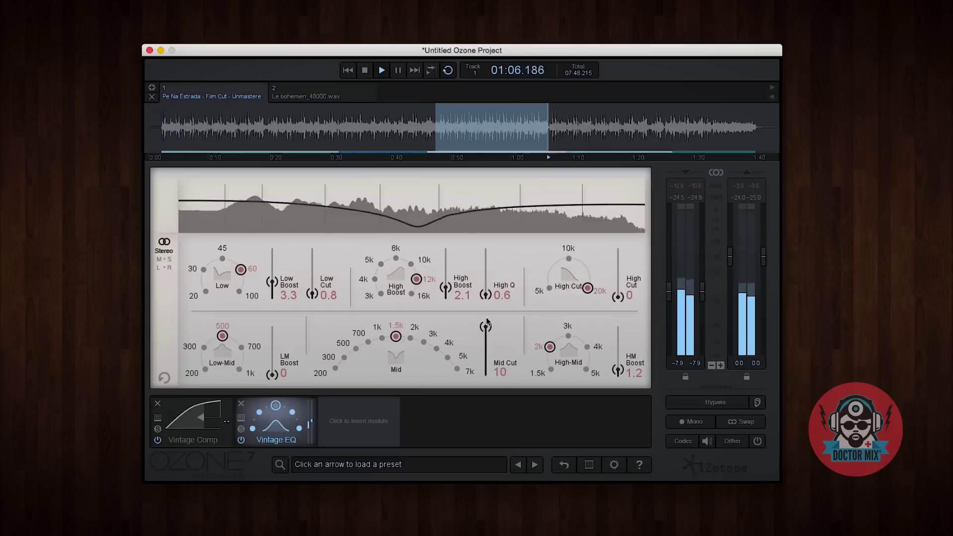
left_click(411, 337)
left_click_drag(422, 344, 457, 369)
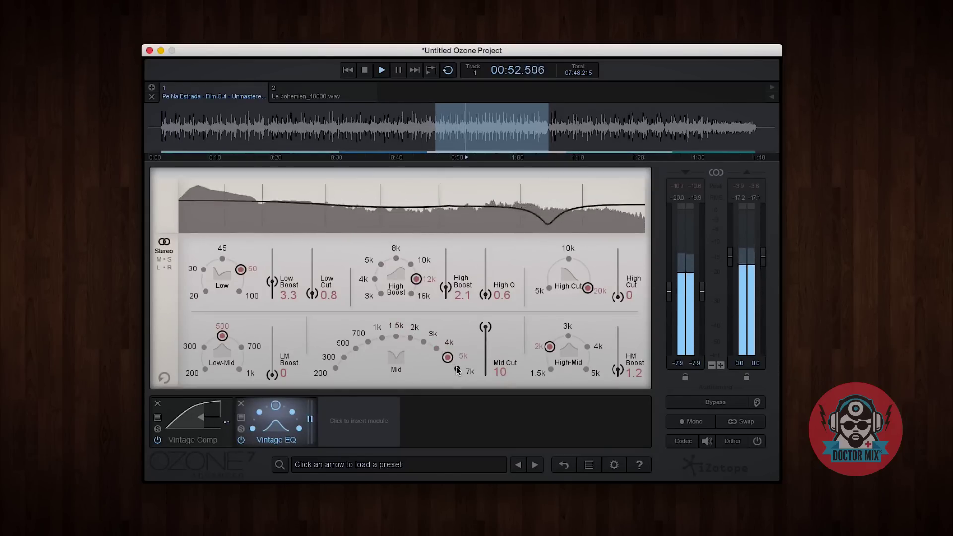
left_click(382, 340)
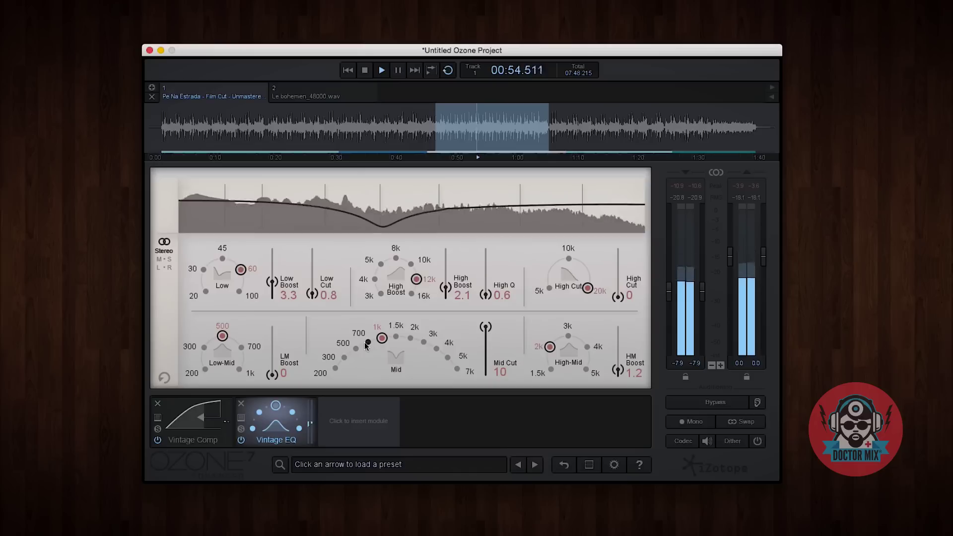
left_click(367, 343)
left_click(356, 349)
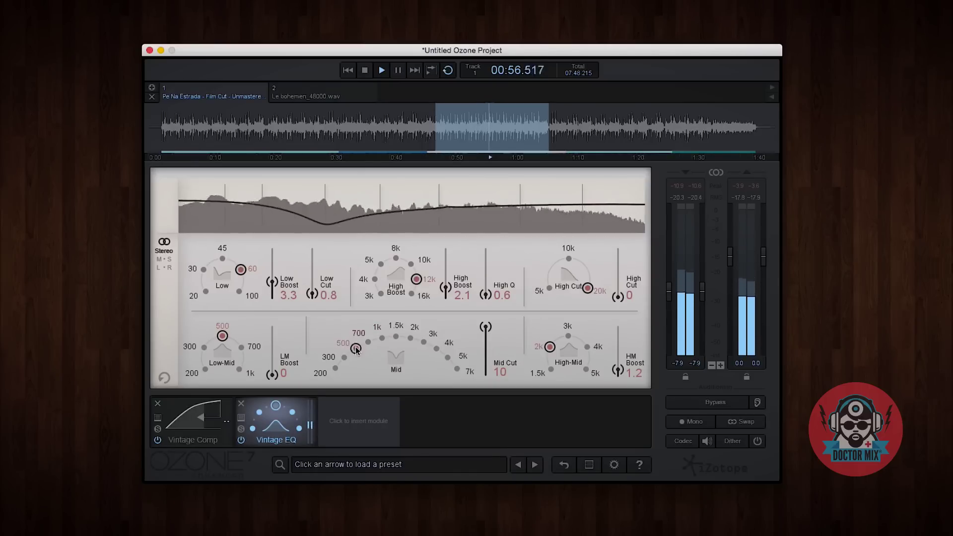
left_click(344, 358)
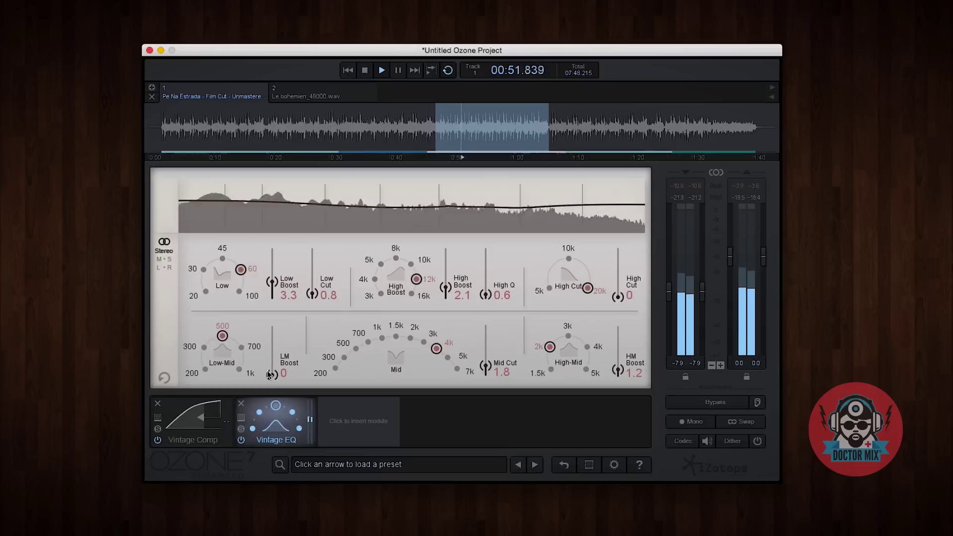
- Audition low-mid boost frequencies of 200 Hz and 1k
left_click(206, 367)
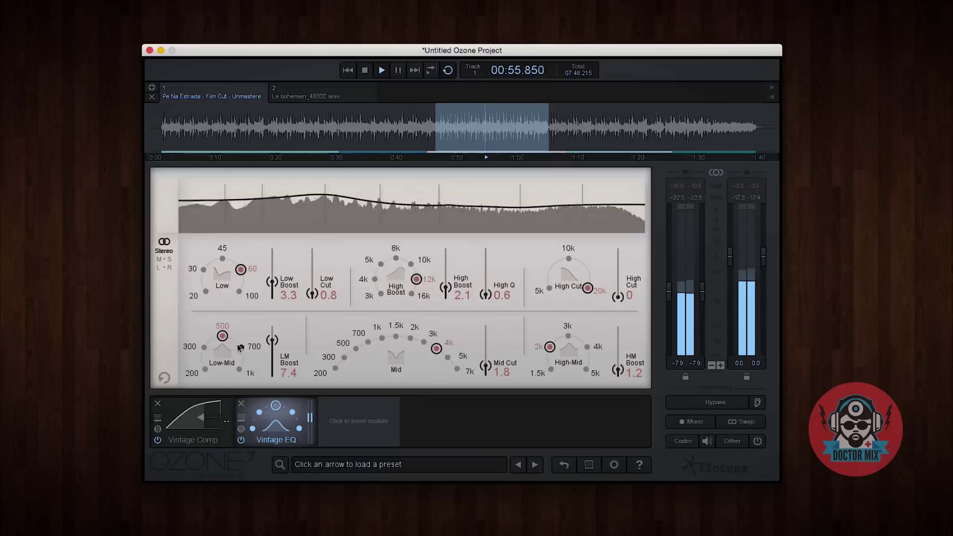
left_click(236, 370)
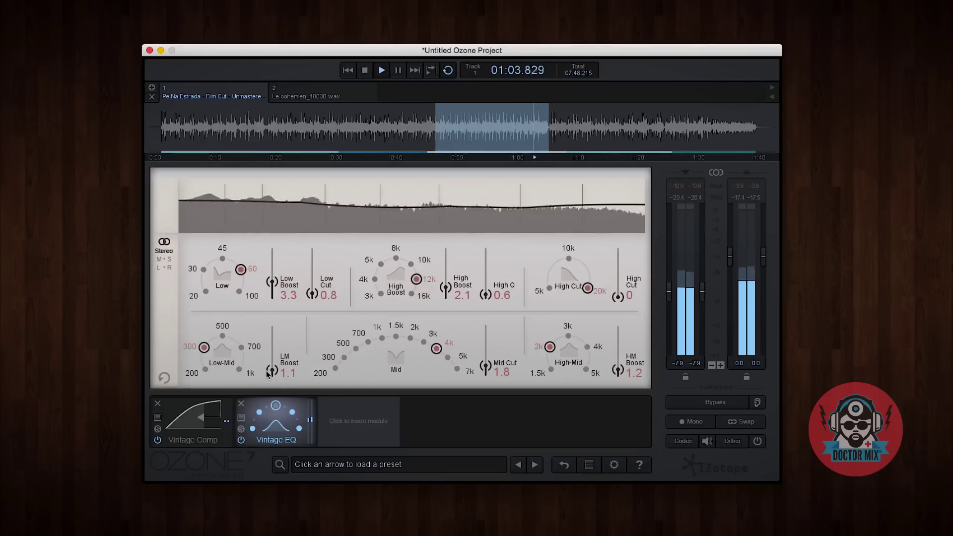
scroll(269, 378, "down", 1)
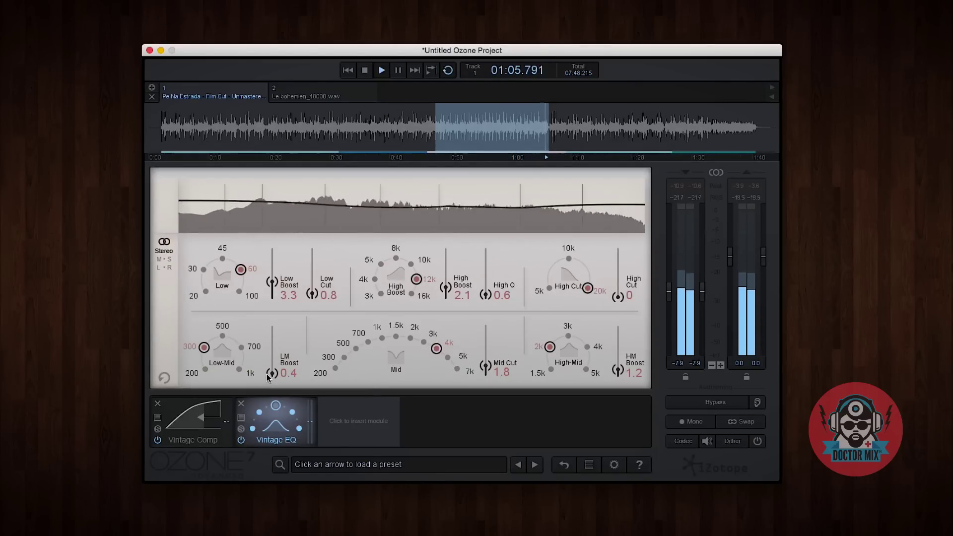
left_click(240, 440)
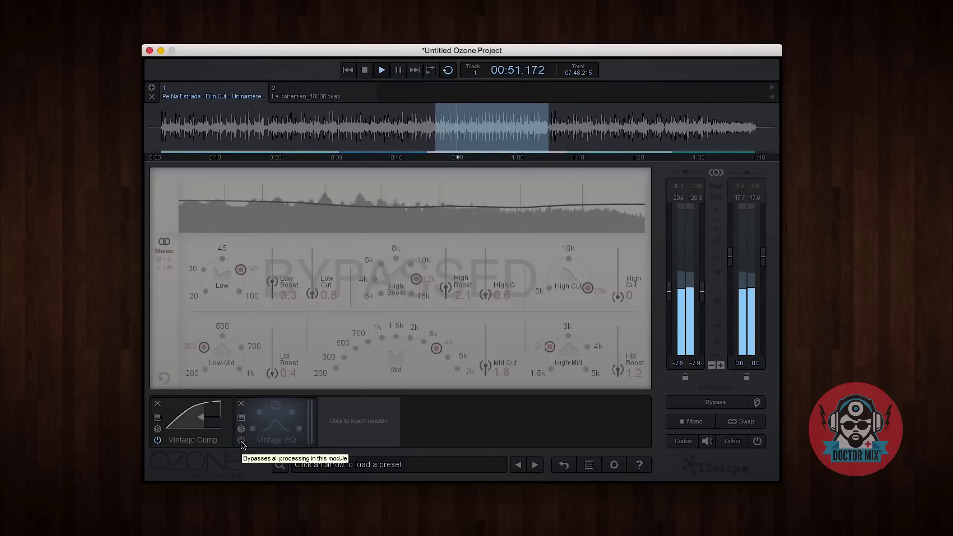
left_click(241, 440)
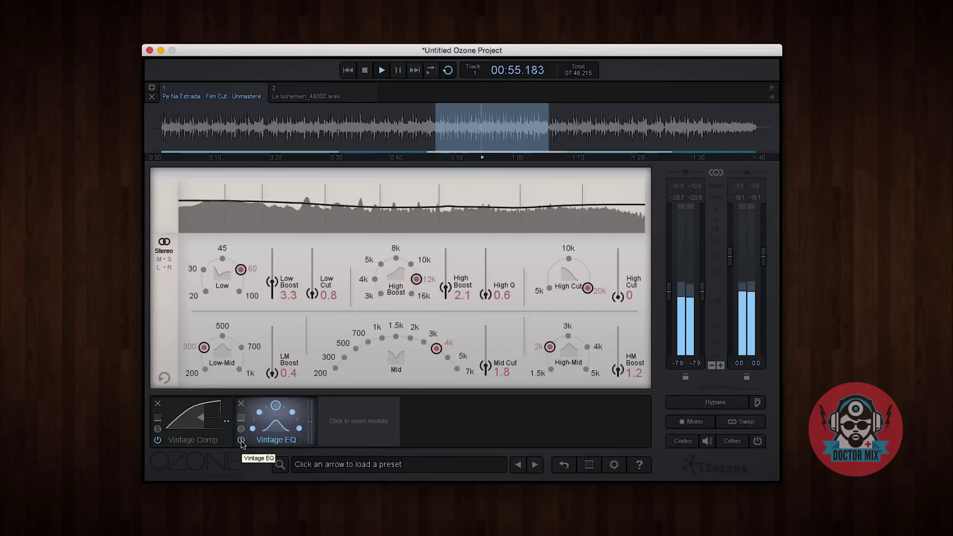
left_click(241, 441)
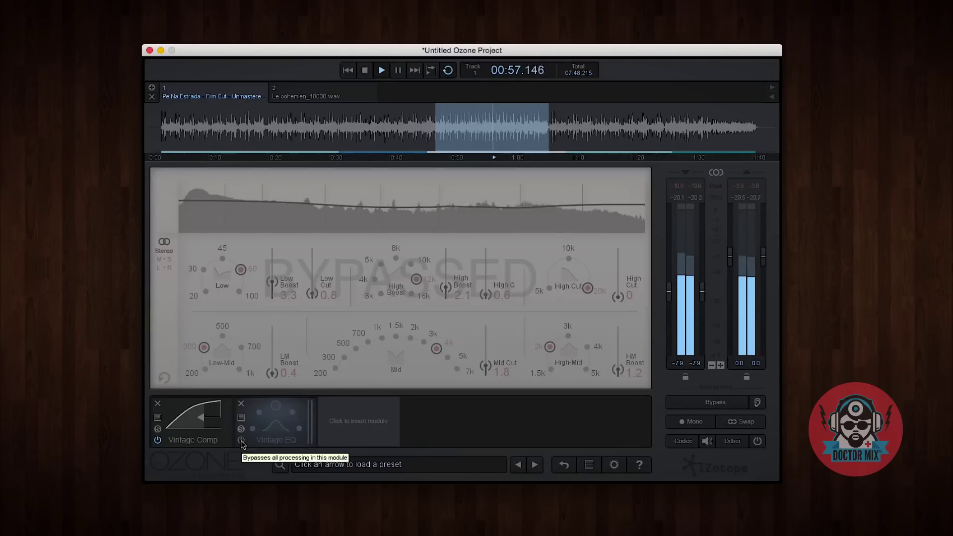
left_click(240, 441)
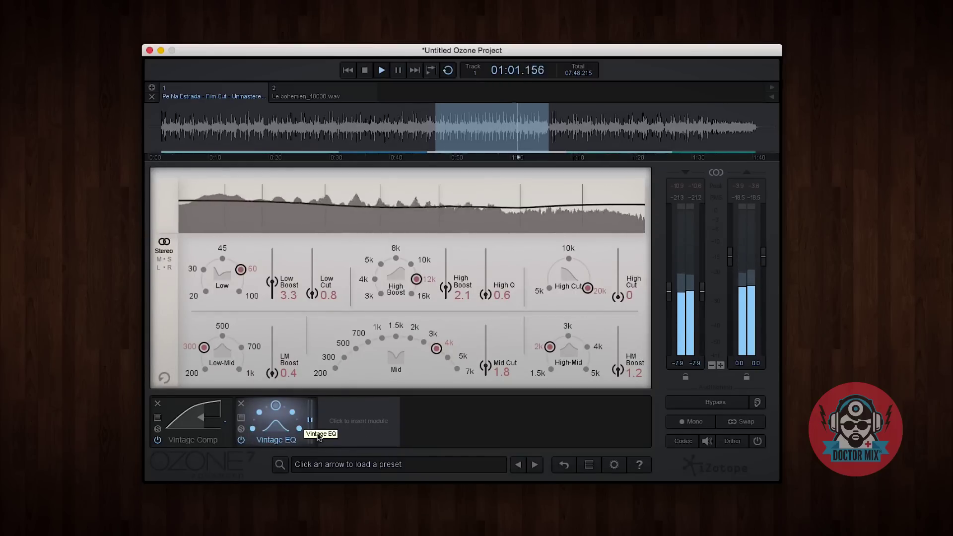
- Insert Vintage Tape, bring Input Drive to -0.1 dB and raise Bias to 10
left_click(363, 412)
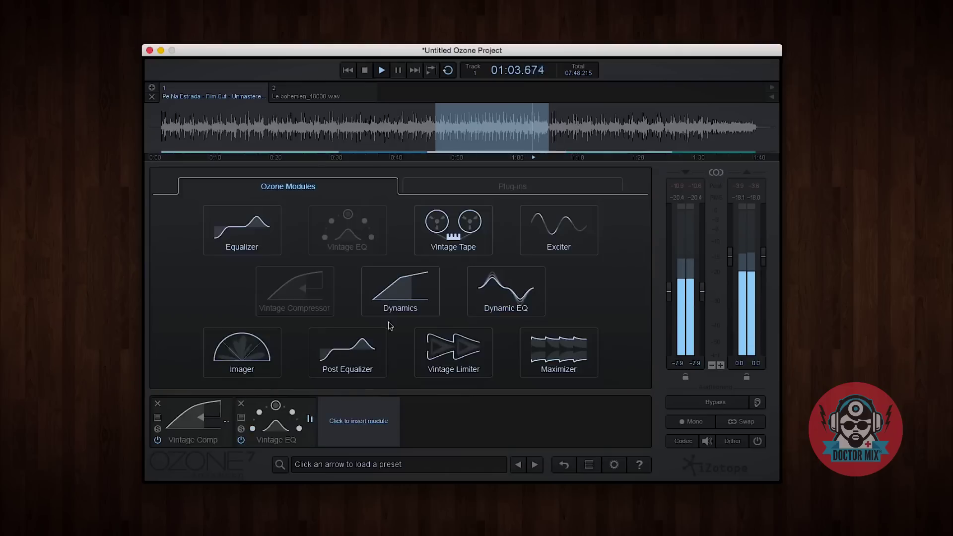
left_click(463, 226)
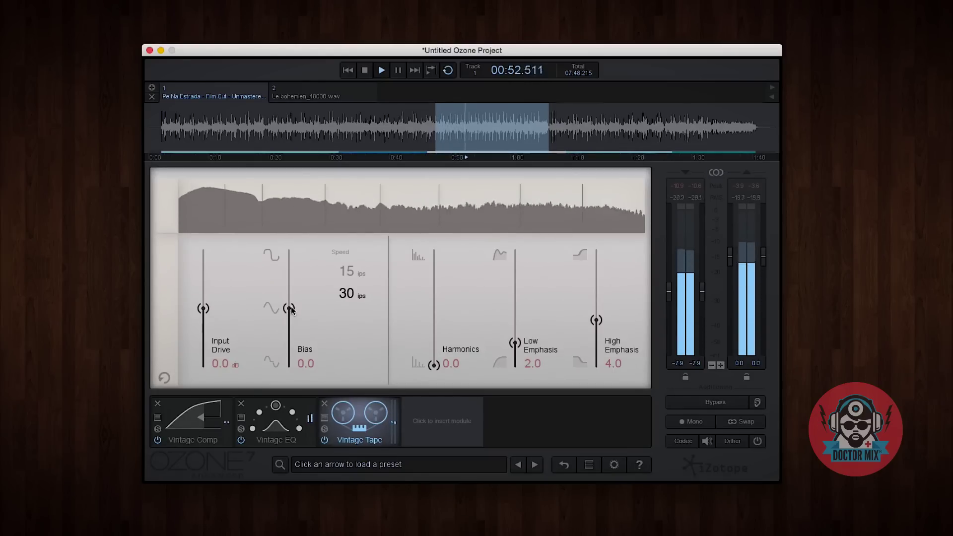
left_click_drag(203, 307, 205, 256)
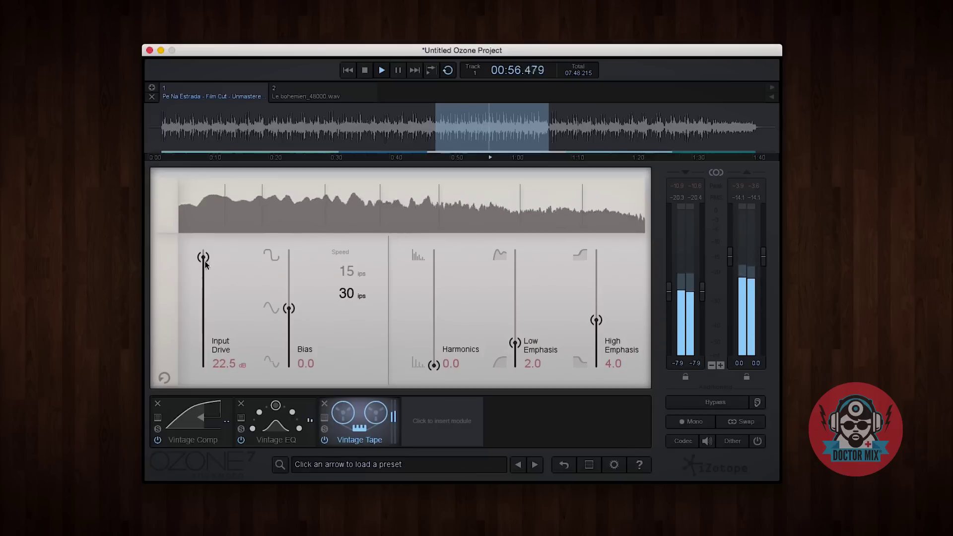
left_click_drag(205, 256, 201, 315)
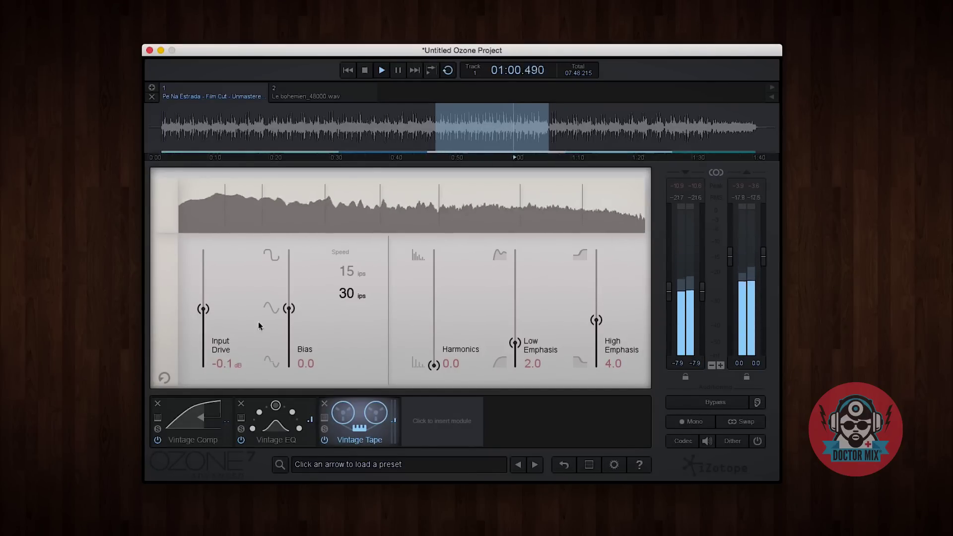
left_click_drag(291, 311, 296, 251)
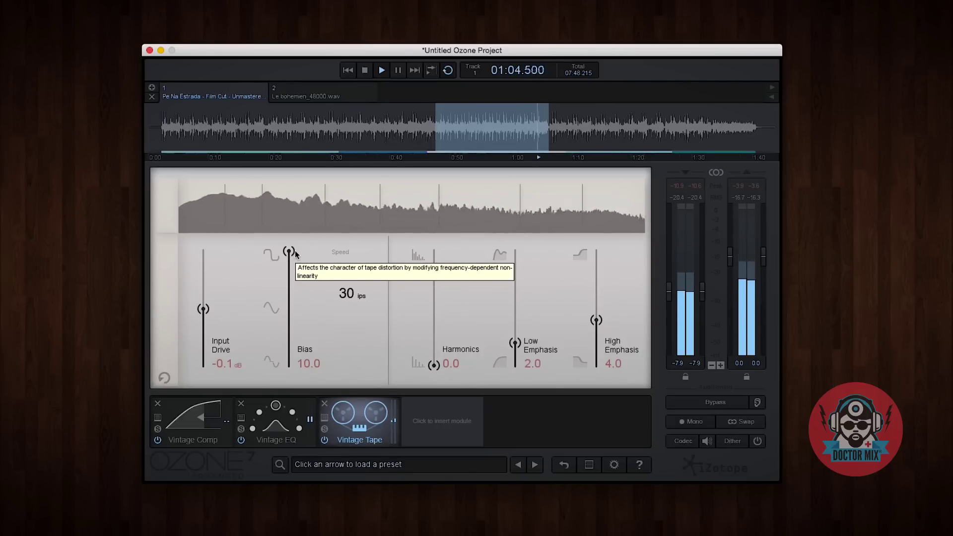
- Set Bias 0, Harmonics 2.7, Low Emphasis 3.1, High Emphasis 5.0, and 30 ips speed
mouse_move(290, 254)
left_mouse_down()
mouse_move(281, 361)
mouse_move(290, 366)
mouse_move(296, 240)
mouse_move(289, 308)
left_mouse_up()
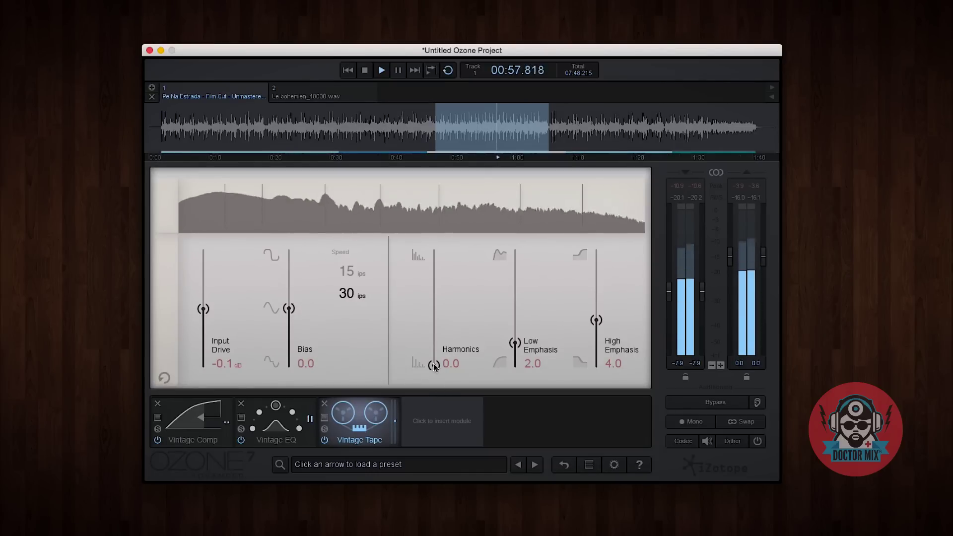
mouse_move(434, 363)
left_mouse_down()
mouse_move(436, 313)
mouse_move(434, 333)
left_mouse_up()
mouse_move(518, 343)
left_mouse_down()
mouse_move(515, 255)
mouse_move(515, 338)
left_mouse_up()
mouse_move(596, 322)
left_mouse_down()
mouse_move(601, 235)
mouse_move(597, 308)
left_mouse_up()
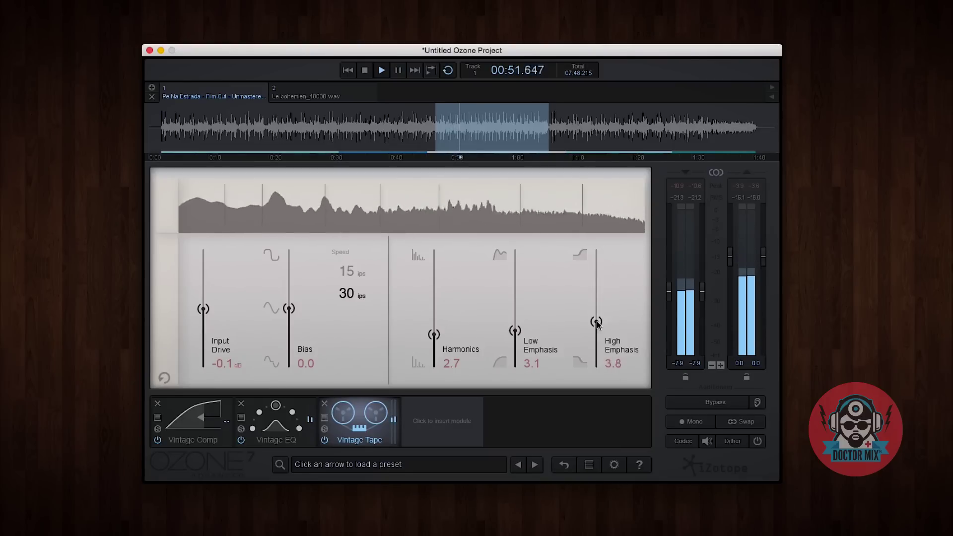
left_click(348, 273)
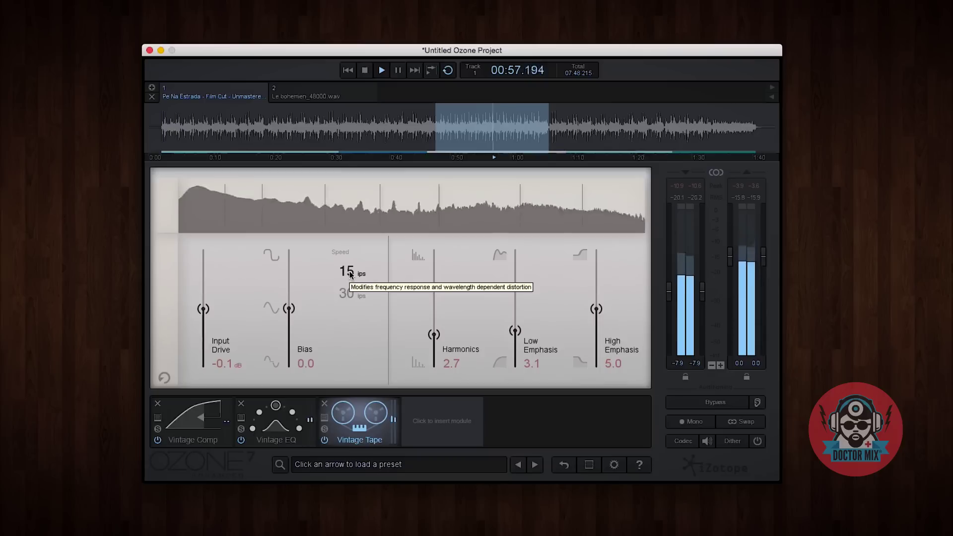
left_click(355, 293)
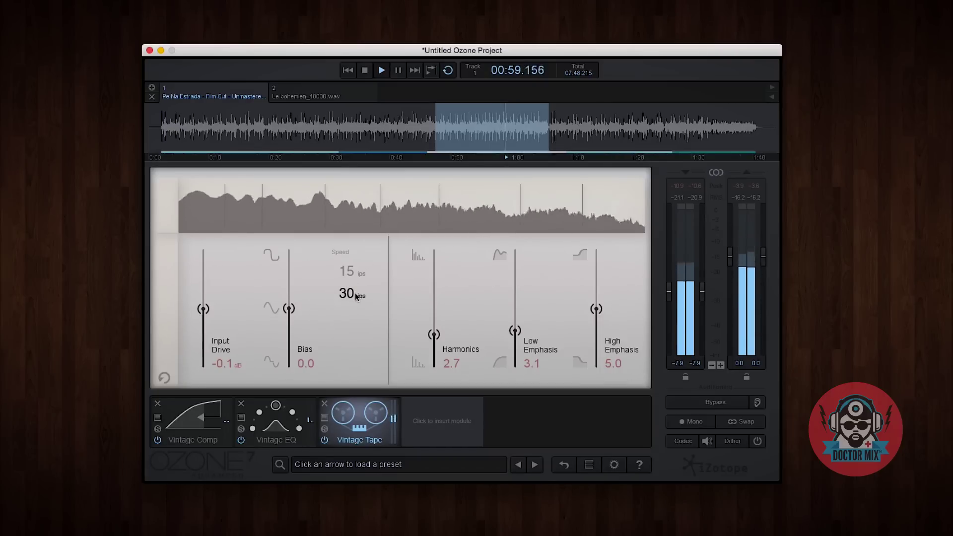
left_click(324, 440)
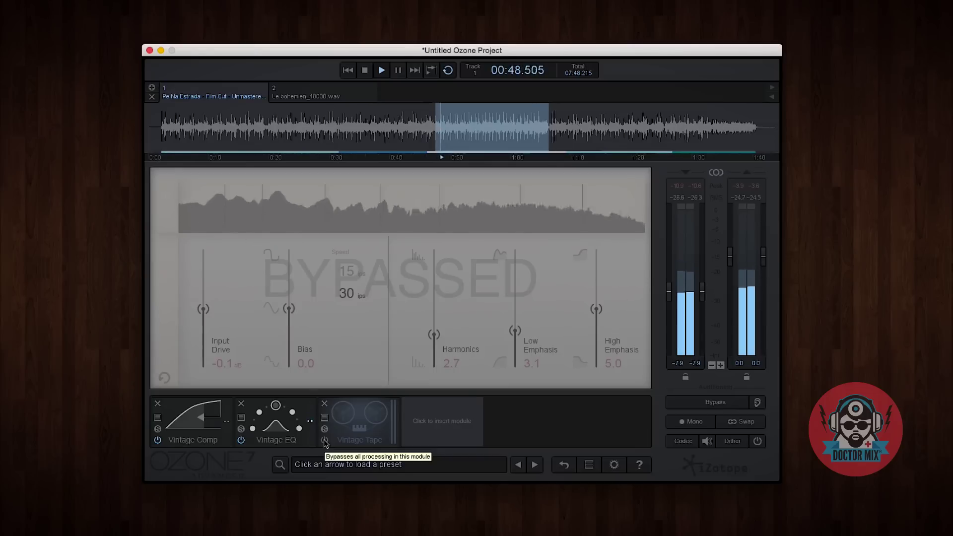
left_click(323, 439)
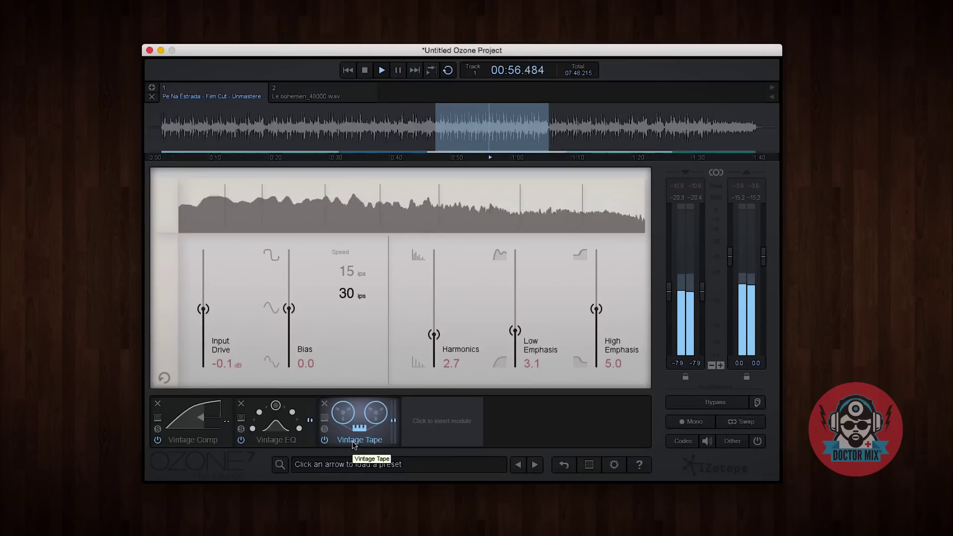
left_click(324, 441)
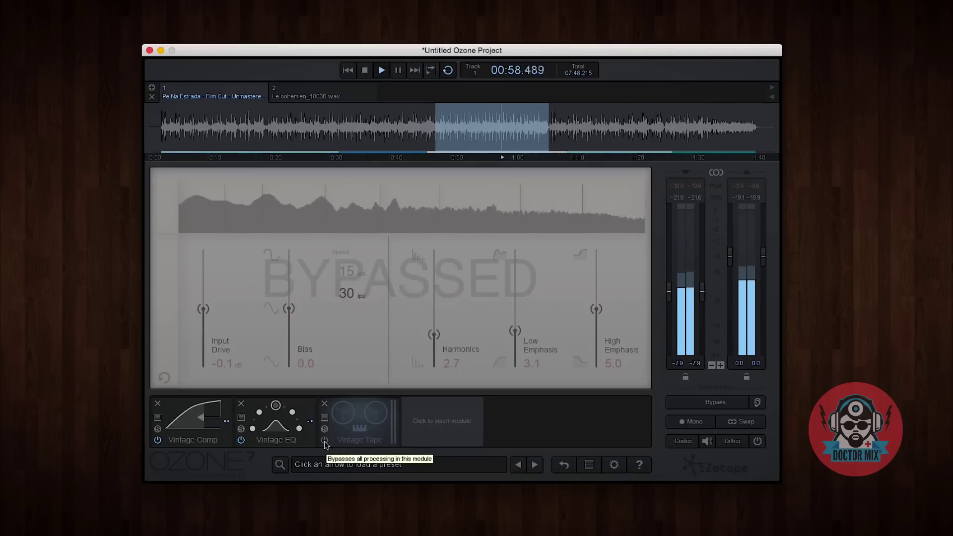
left_click(324, 441)
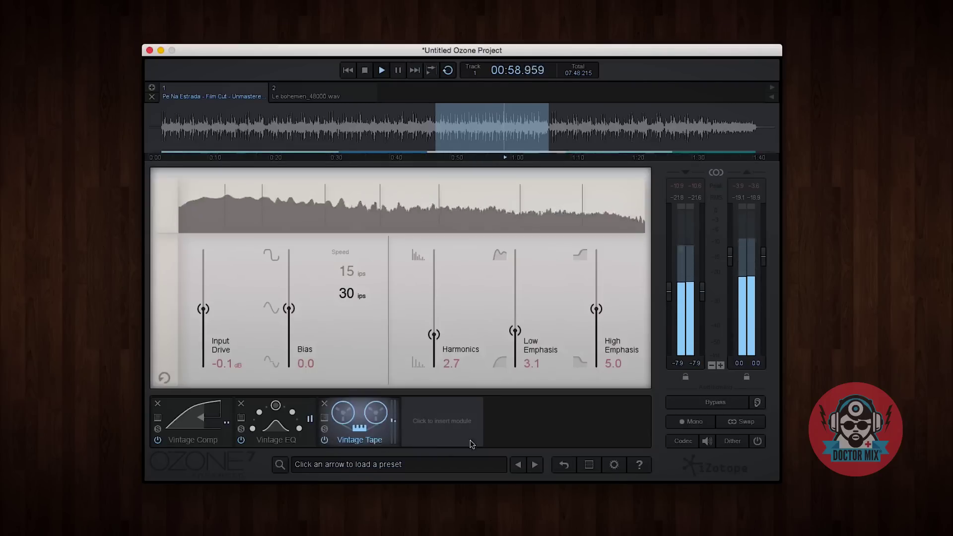
- Insert a Dynamic EQ from the module list after Vintage Tape, then stop playback
left_click(444, 428)
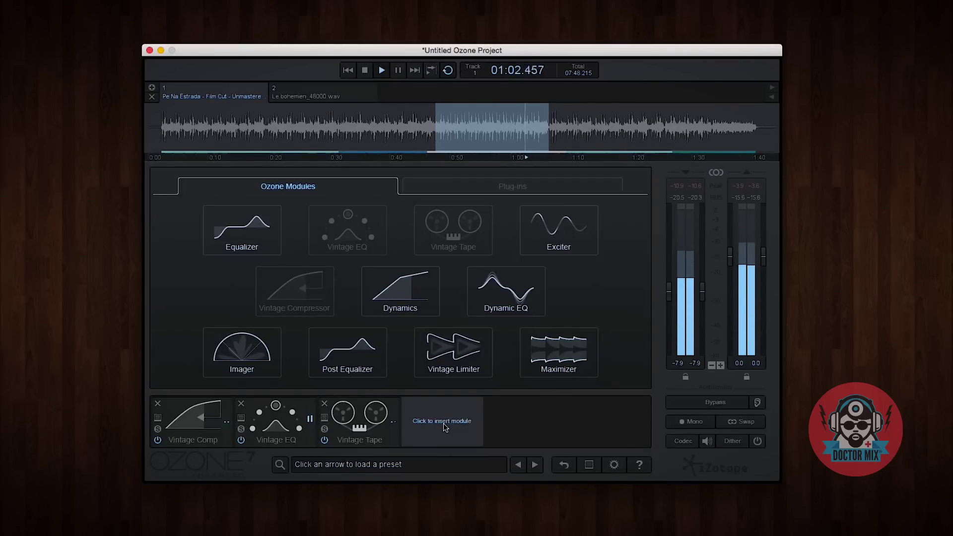
left_click(499, 304)
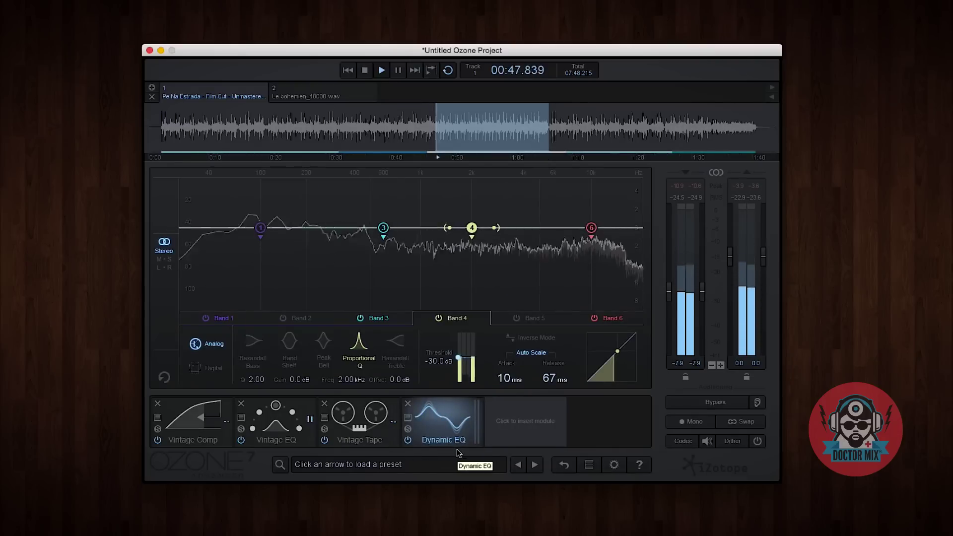
key("space")
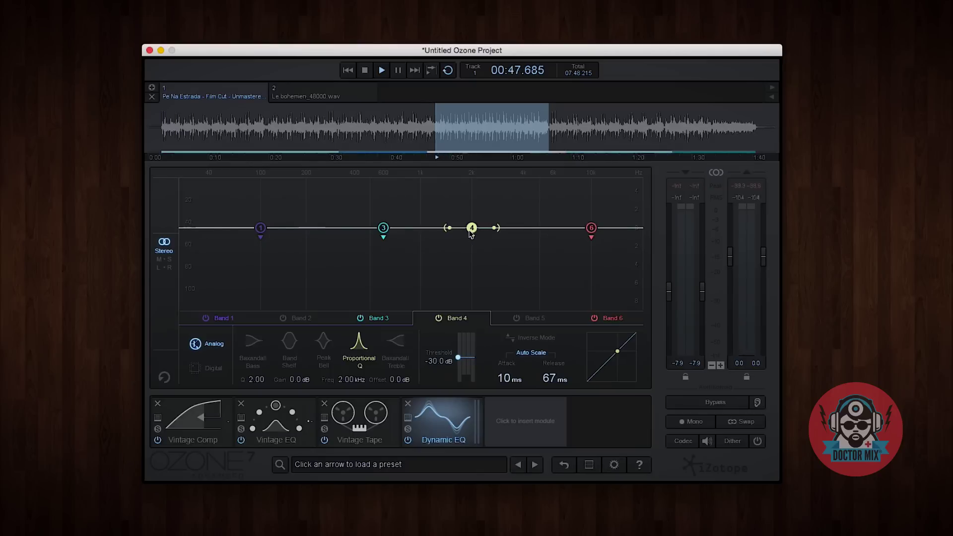
- Move Dynamic EQ band 4 to 3.58 kHz as a 6.3 dB cut with -31.3 dB threshold
mouse_move(471, 234)
left_mouse_down()
mouse_move(513, 230)
mouse_move(521, 190)
left_mouse_up()
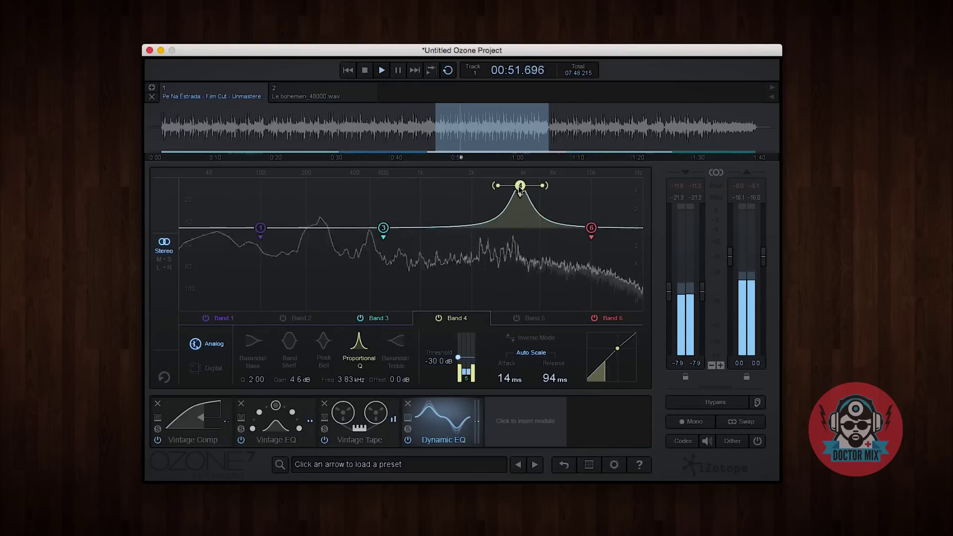
mouse_move(520, 190)
left_mouse_down()
mouse_move(500, 177)
mouse_move(521, 180)
mouse_move(513, 177)
mouse_move(516, 232)
left_mouse_up()
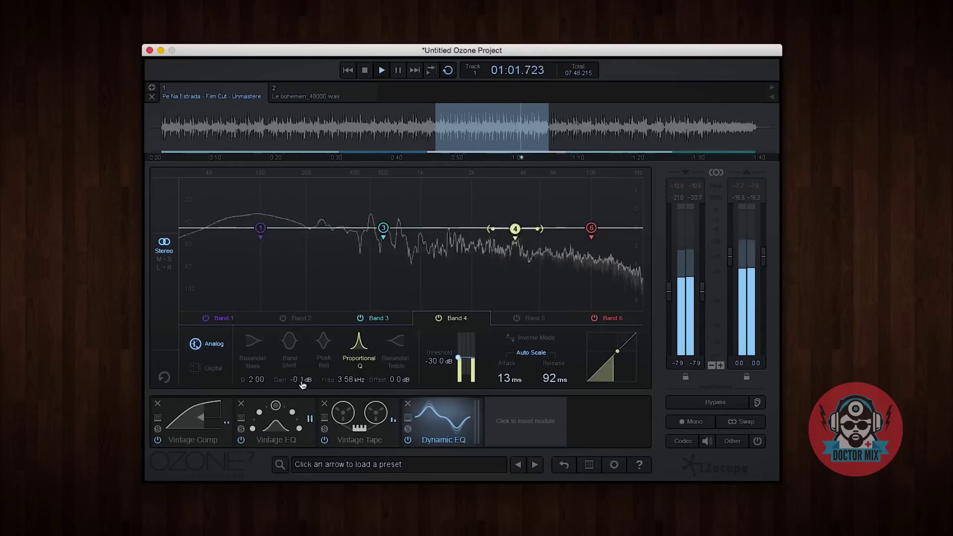
left_click_drag(302, 385, 298, 399)
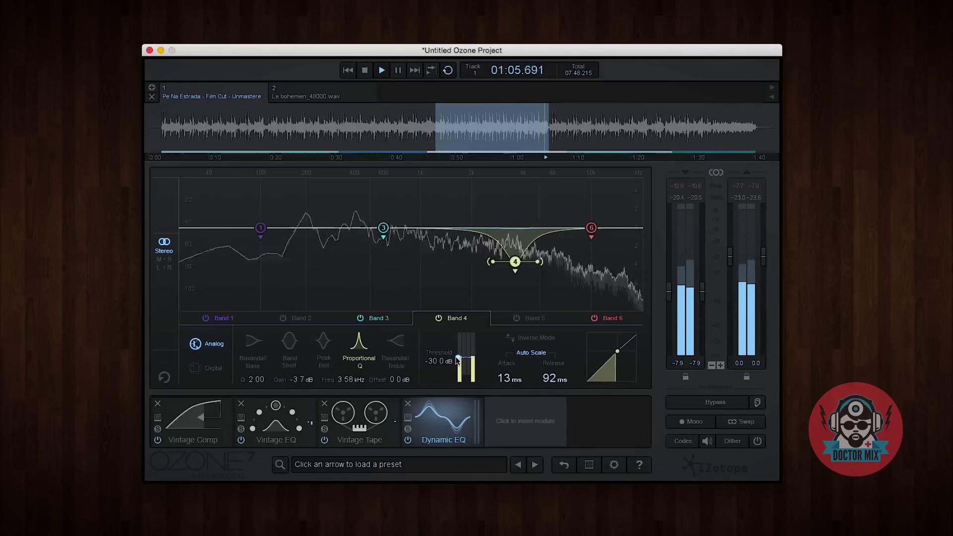
left_click_drag(458, 361, 457, 364)
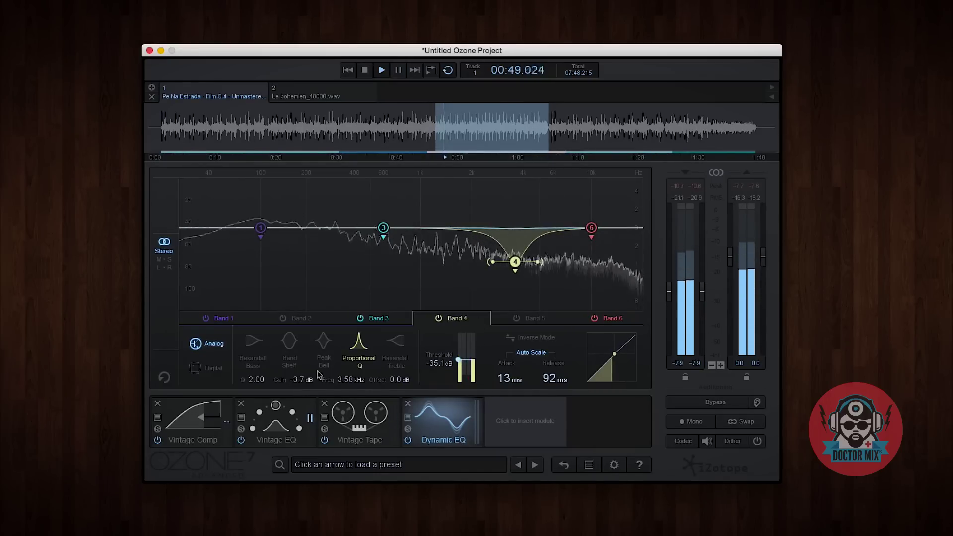
left_click_drag(301, 380, 299, 392)
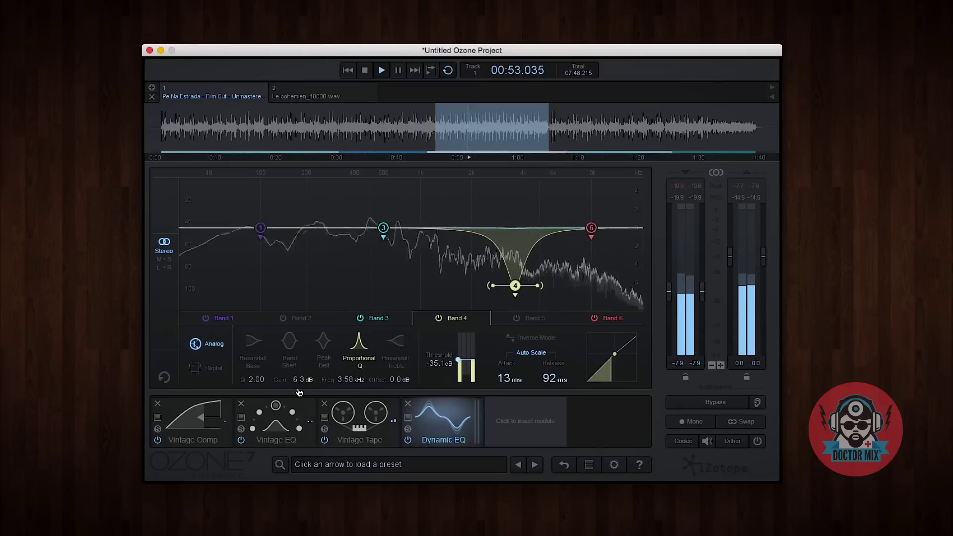
left_click_drag(458, 361, 458, 378)
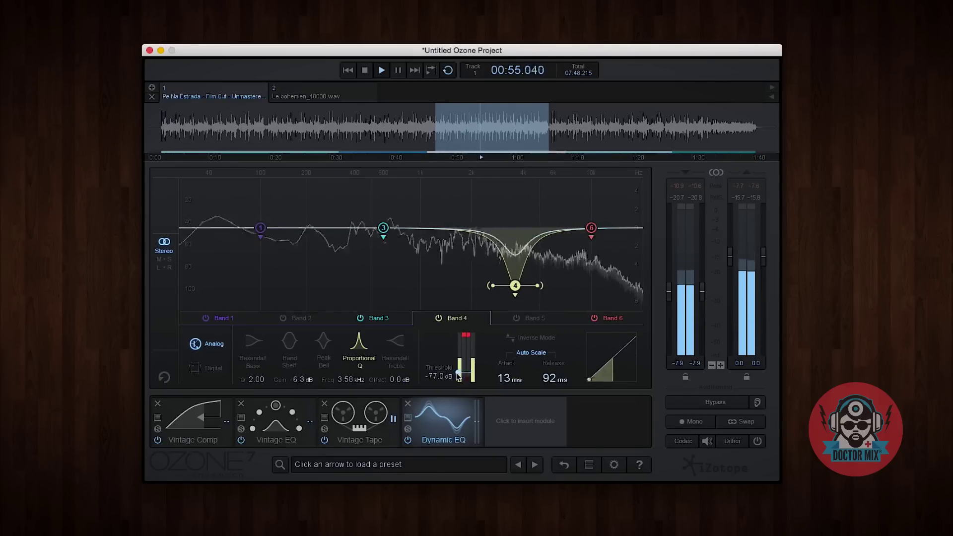
mouse_move(457, 377)
left_mouse_down()
mouse_move(463, 344)
mouse_move(462, 363)
left_mouse_up()
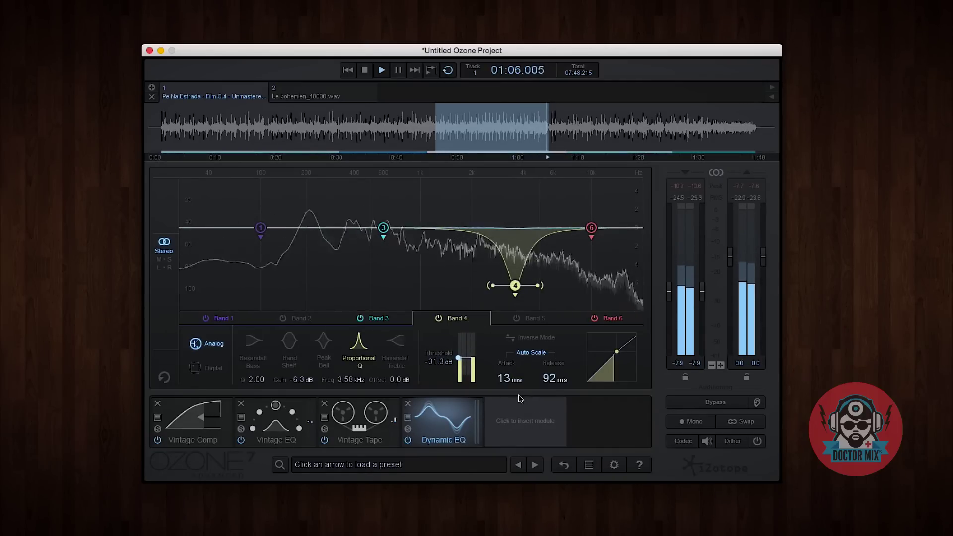
- Restart playback to audition the cut and switch the Dynamic EQ to Digital mode
key("space")
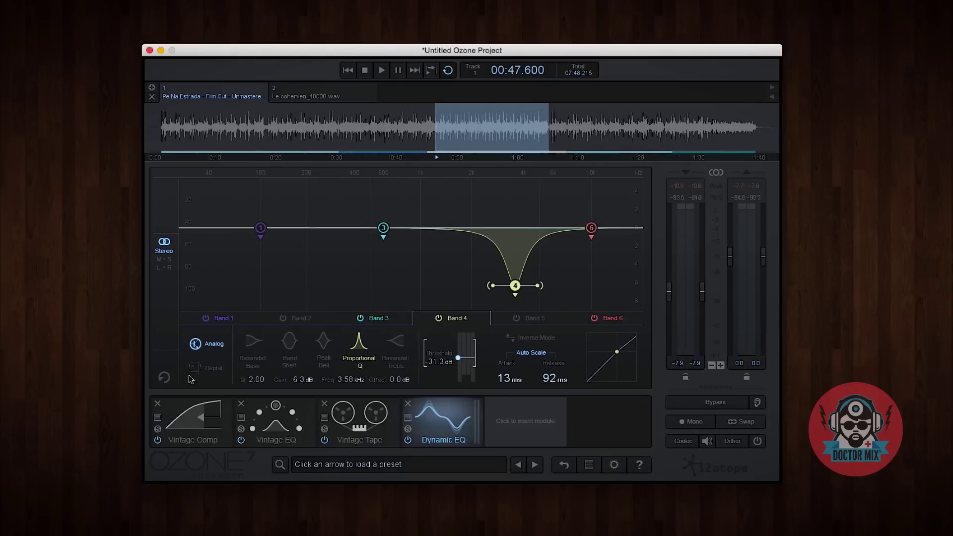
key("space")
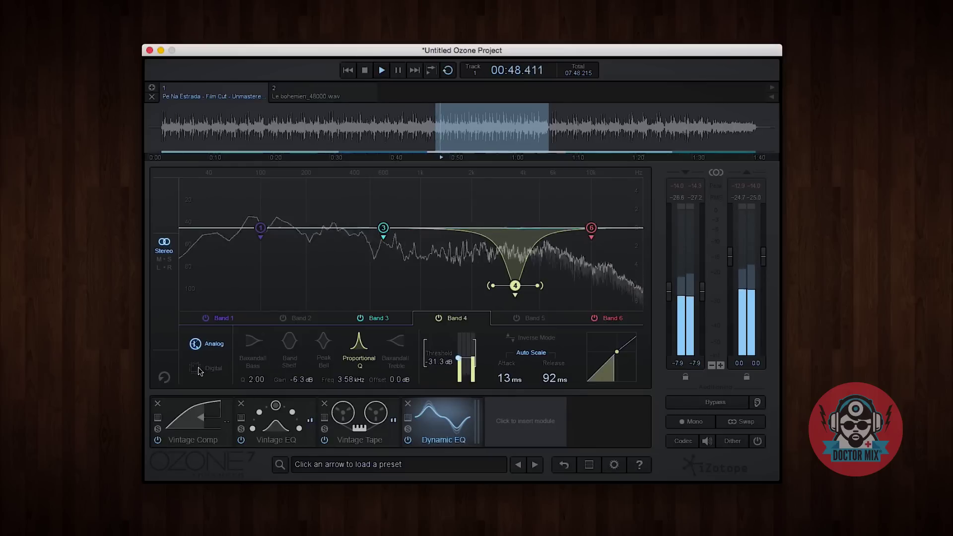
left_click(210, 370)
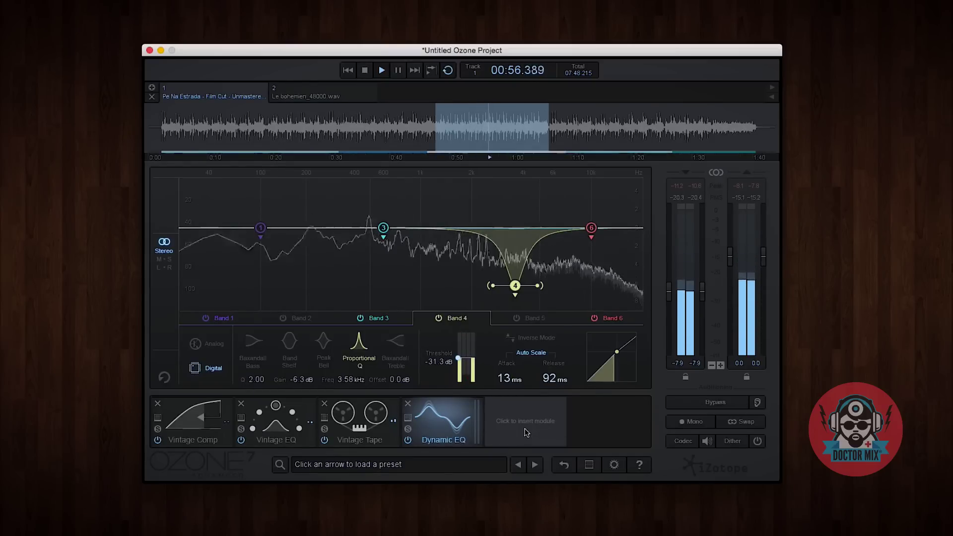
- Insert an Imager after Dynamic EQ and learn its crossover points from the audio
left_click(526, 432)
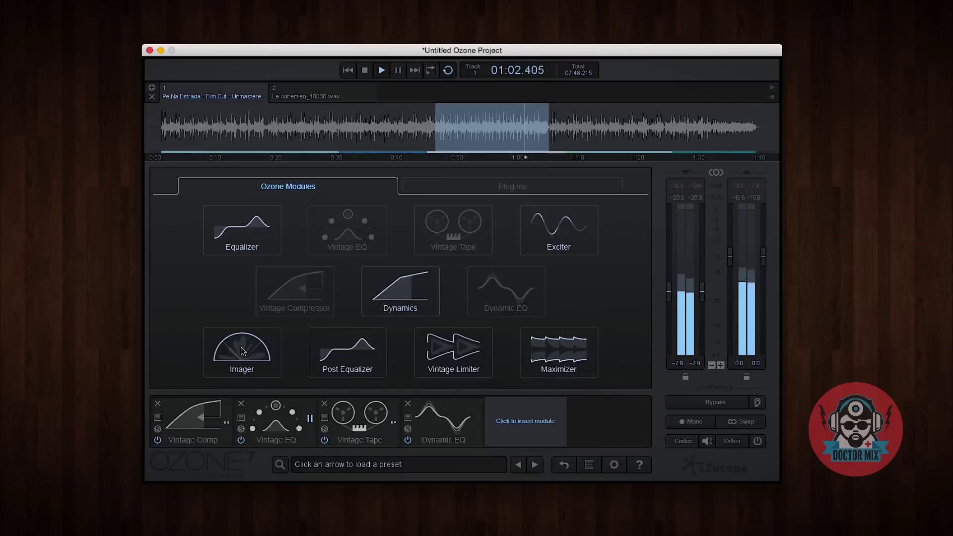
left_click(241, 351)
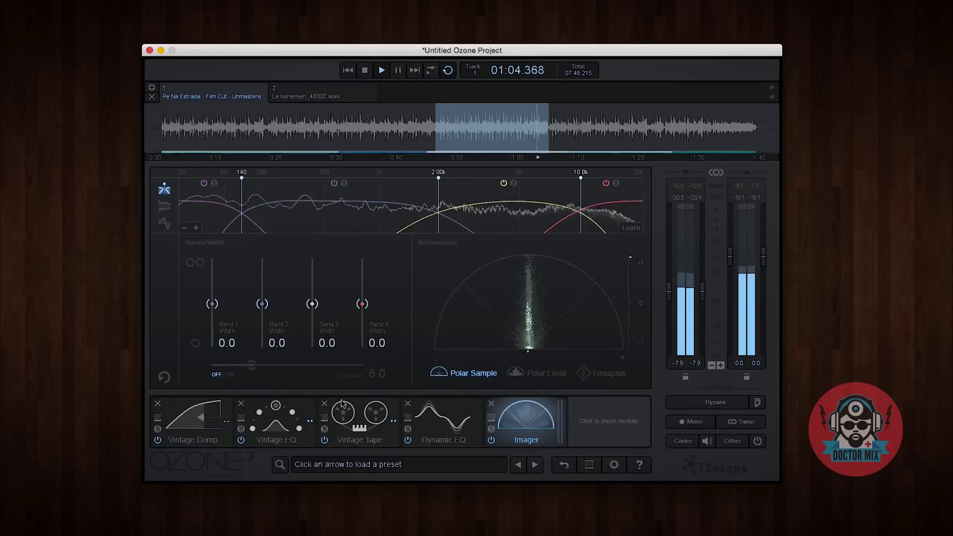
left_click(630, 228)
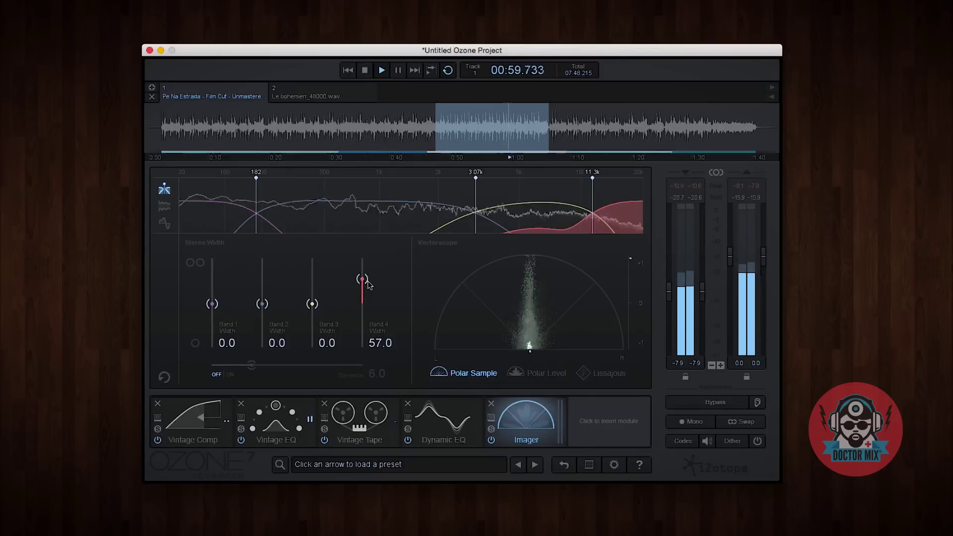
- Set the Imager band widths to -31.6, 11.4, 31.6 and 55.7
left_click_drag(312, 306, 316, 296)
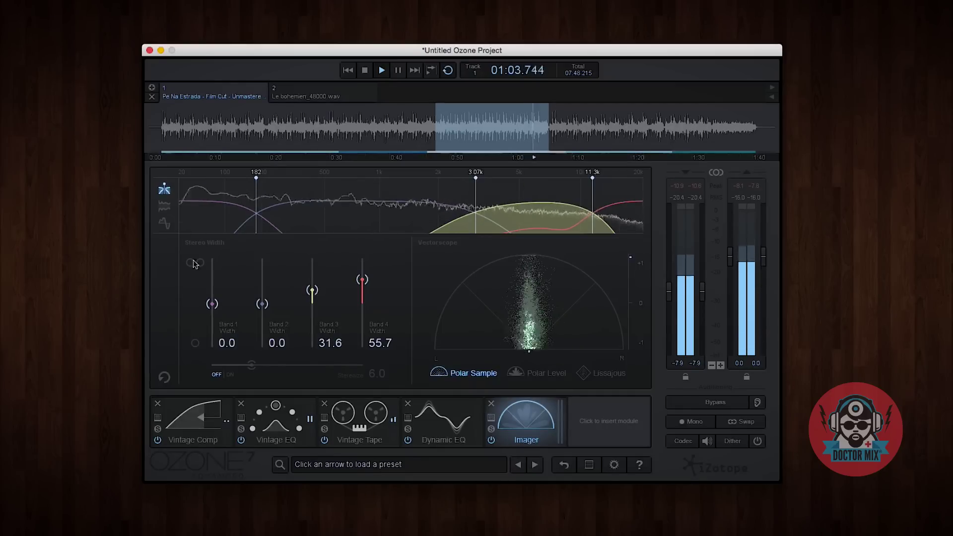
left_click_drag(211, 304, 210, 318)
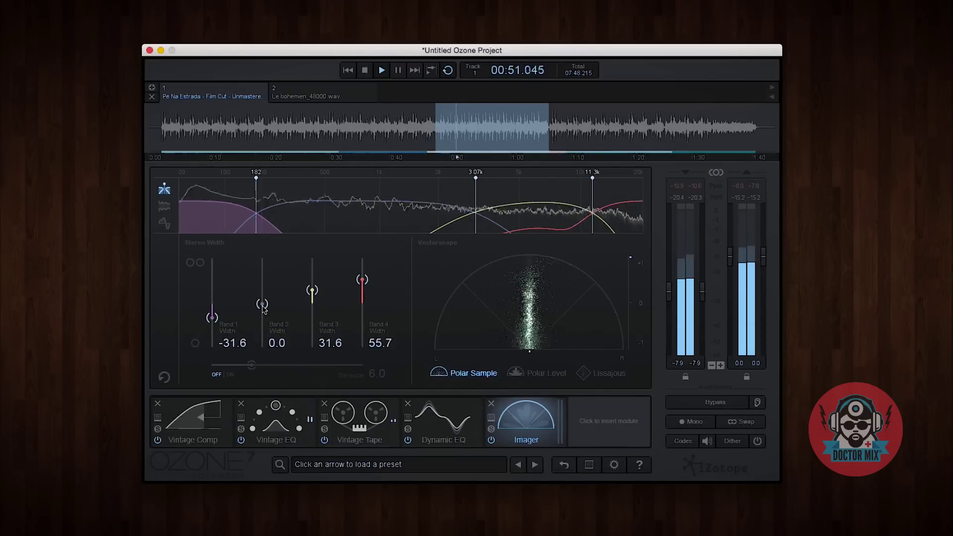
left_click_drag(262, 304, 263, 300)
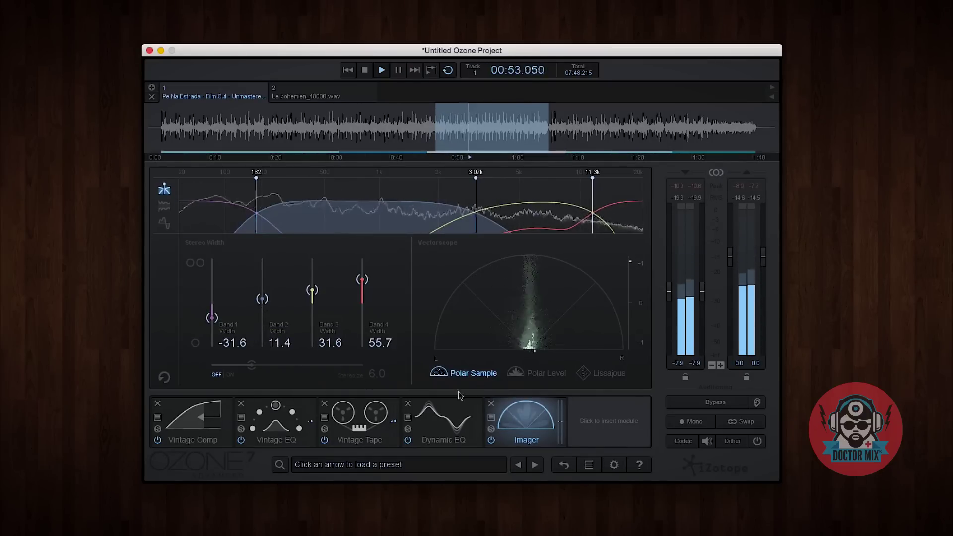
left_click(608, 425)
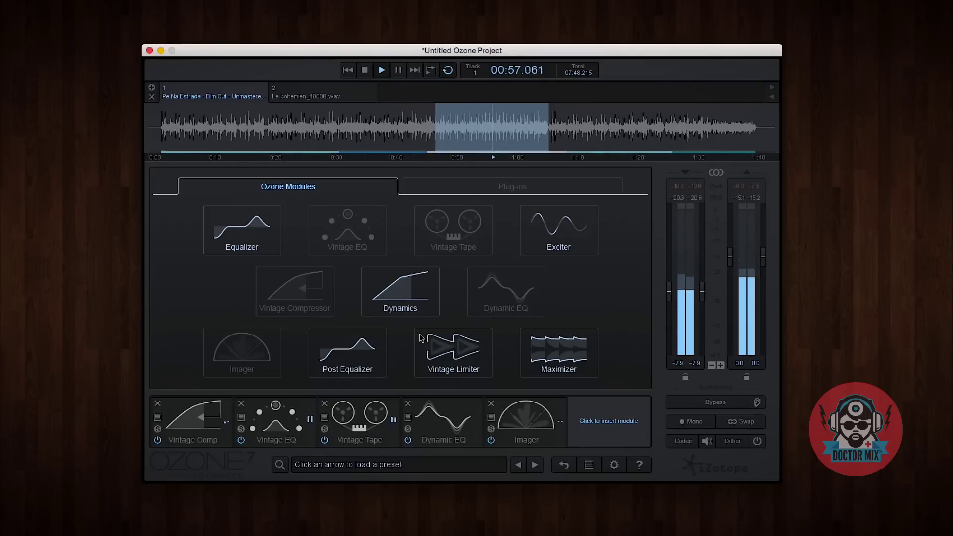
- Try a Vintage Limiter at -10.3 dB threshold and -3.4 dB ceiling, then stop playback
left_click(445, 363)
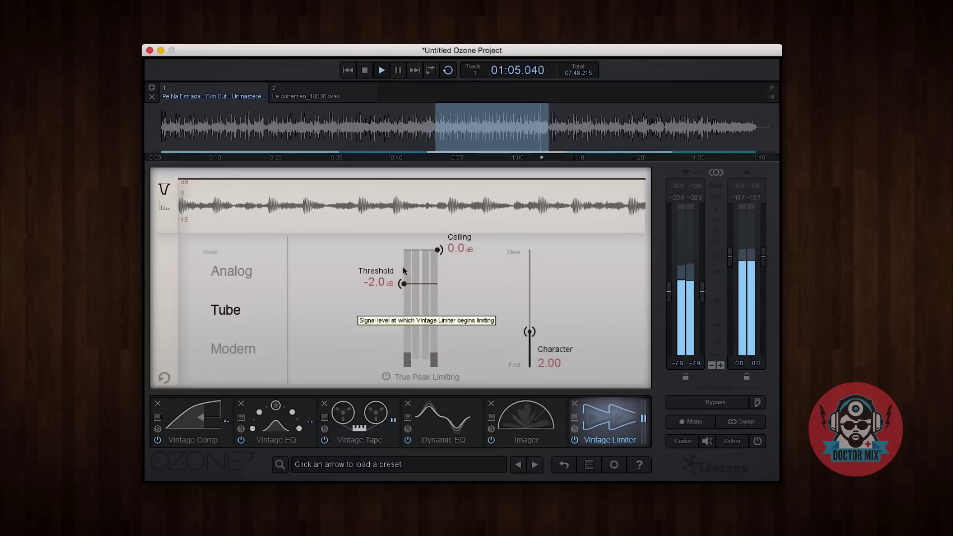
left_click_drag(403, 284, 403, 311)
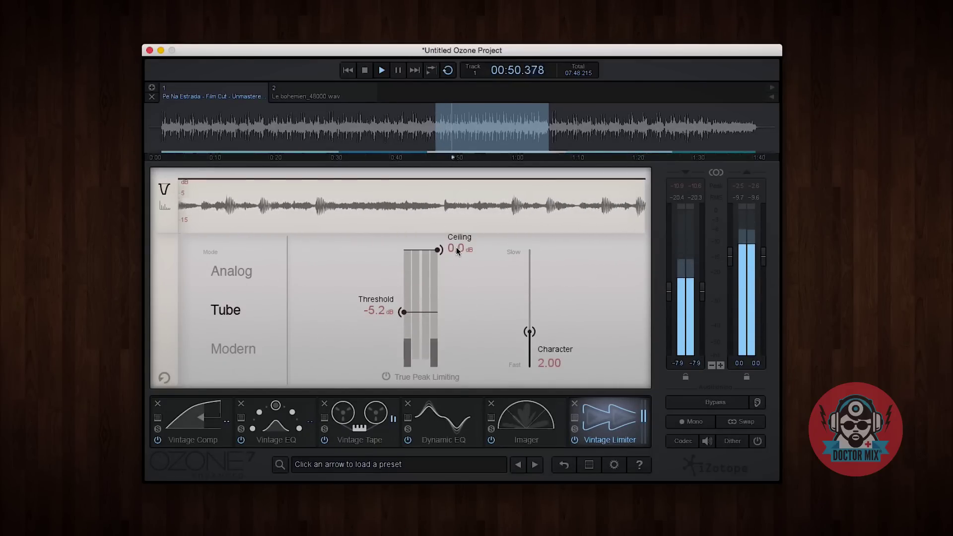
left_click_drag(451, 258, 447, 298)
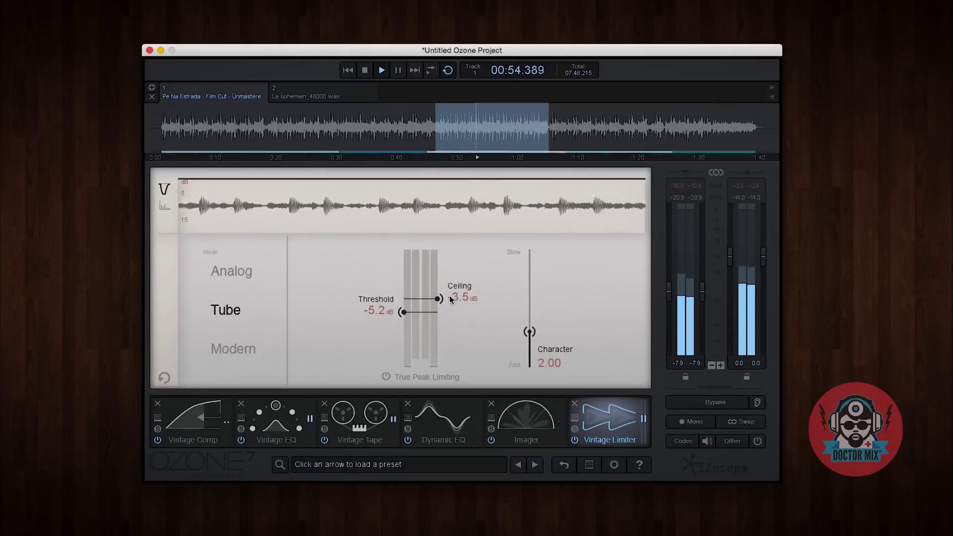
left_click_drag(396, 316, 403, 344)
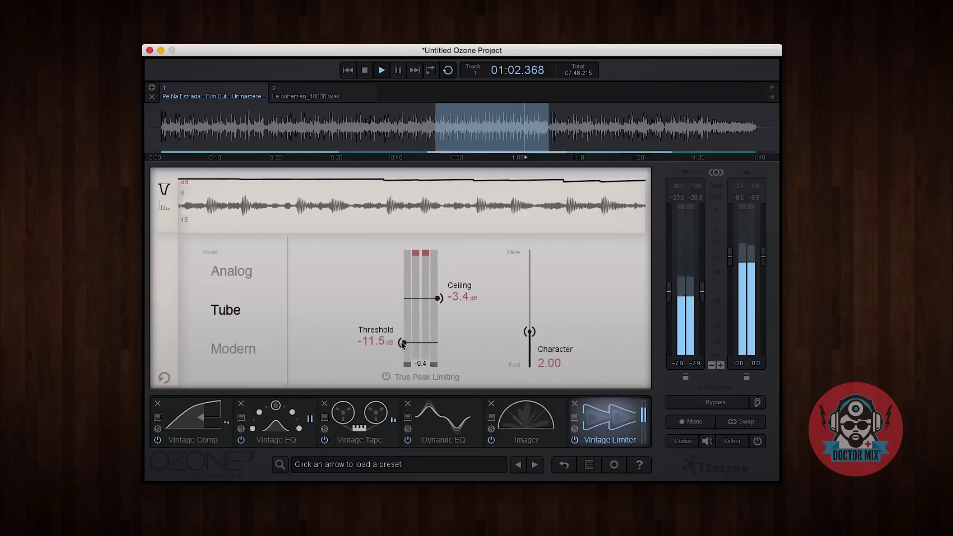
left_click_drag(402, 345, 403, 340)
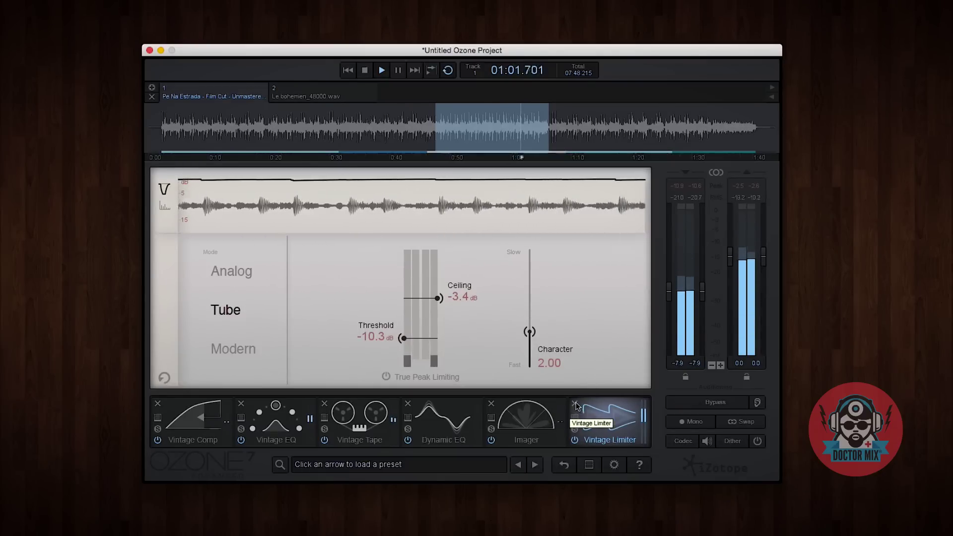
key("space")
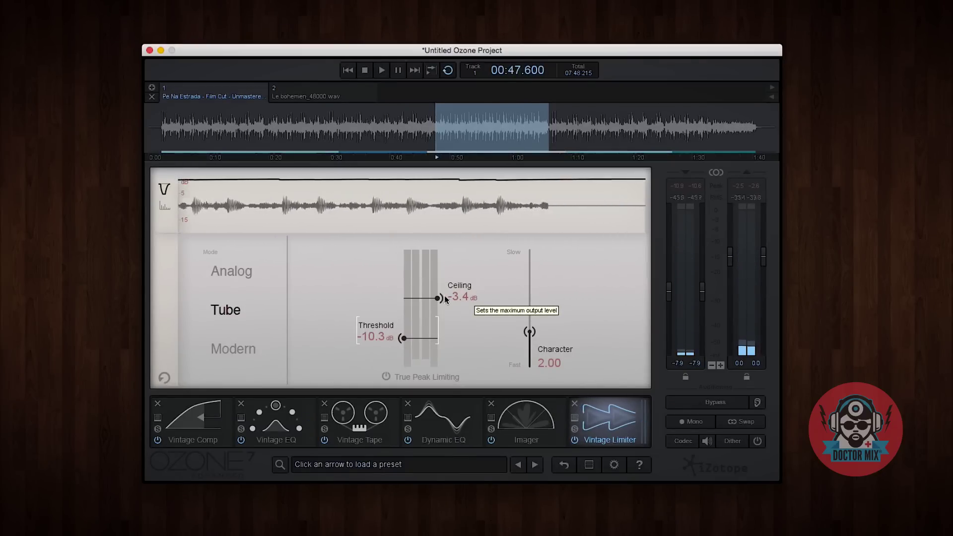
- Replace the Vintage Limiter with a Maximizer at the end of the chain
left_click(575, 406)
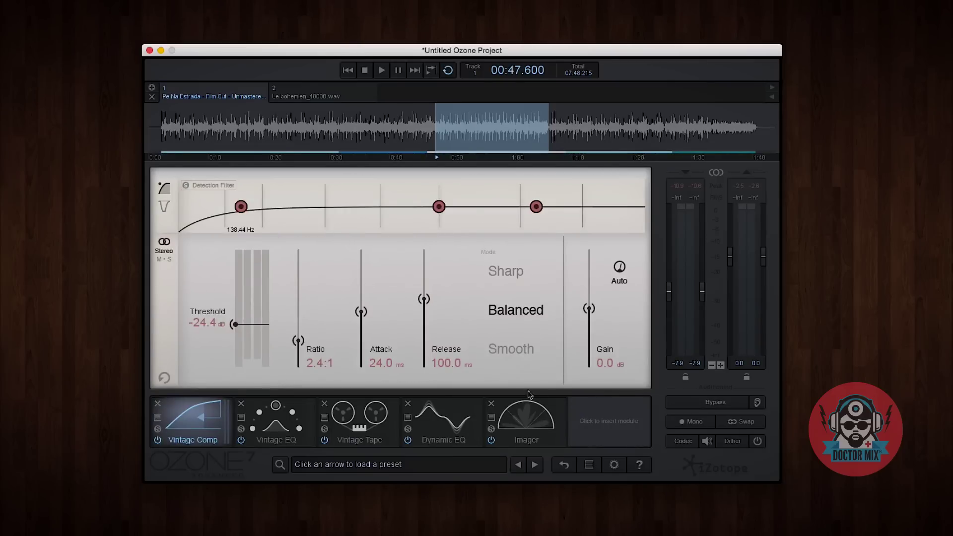
left_click(624, 441)
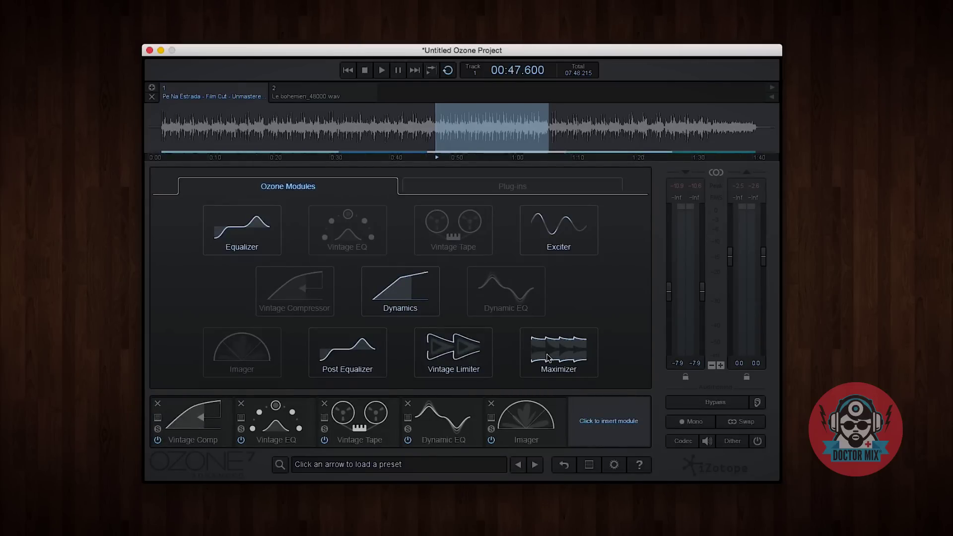
left_click(548, 358)
- Set the Maximizer to IRC IV Modern, ceiling -0.2 dB and threshold -14.1 dB
left_click(209, 363)
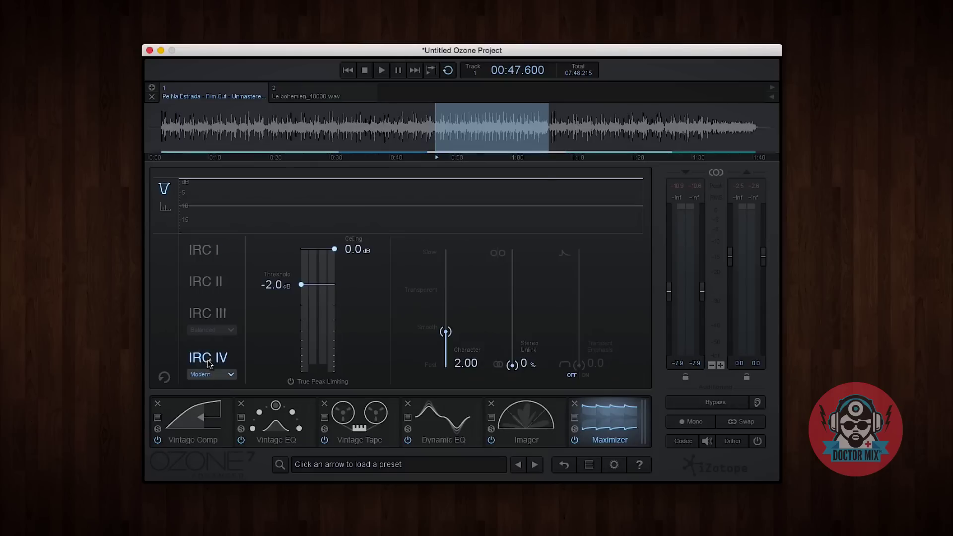
left_click(232, 376)
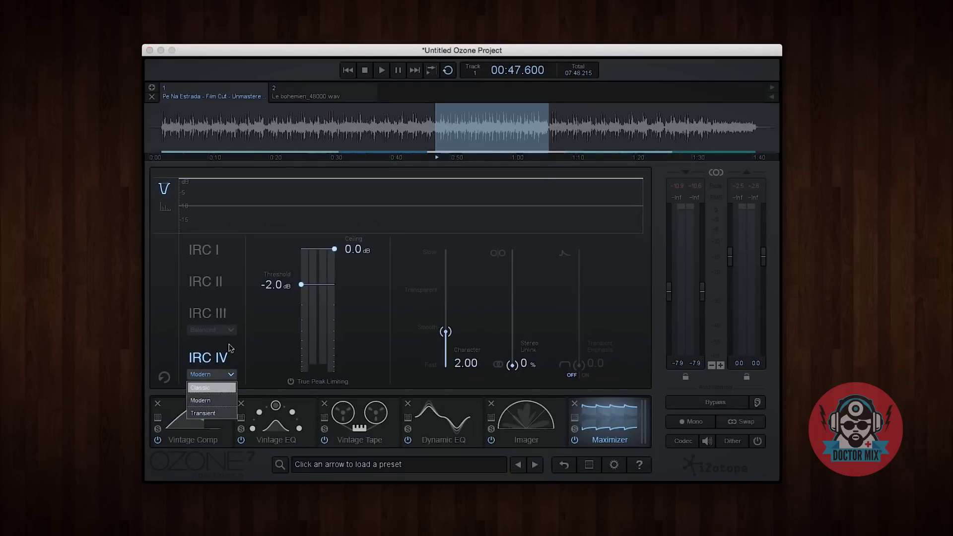
left_click(255, 355)
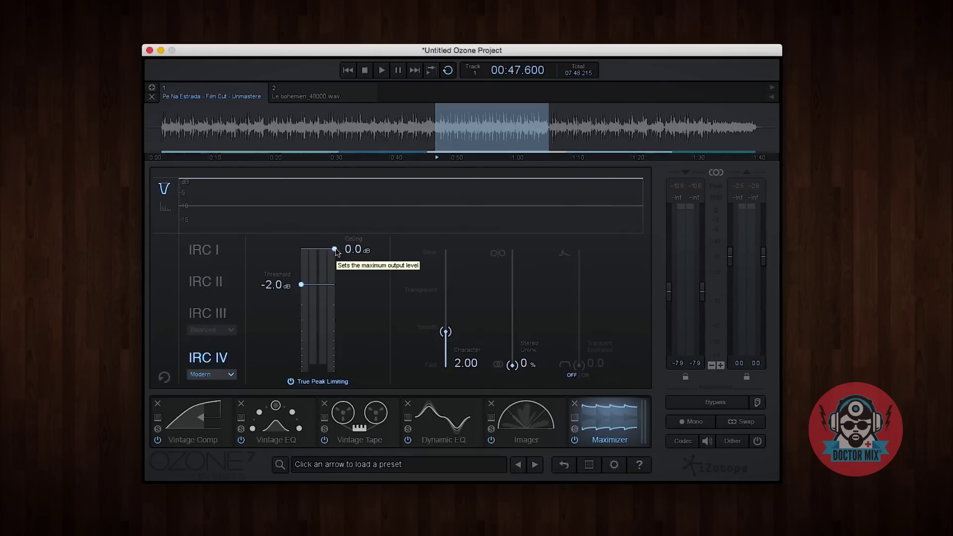
left_click_drag(336, 251, 336, 254)
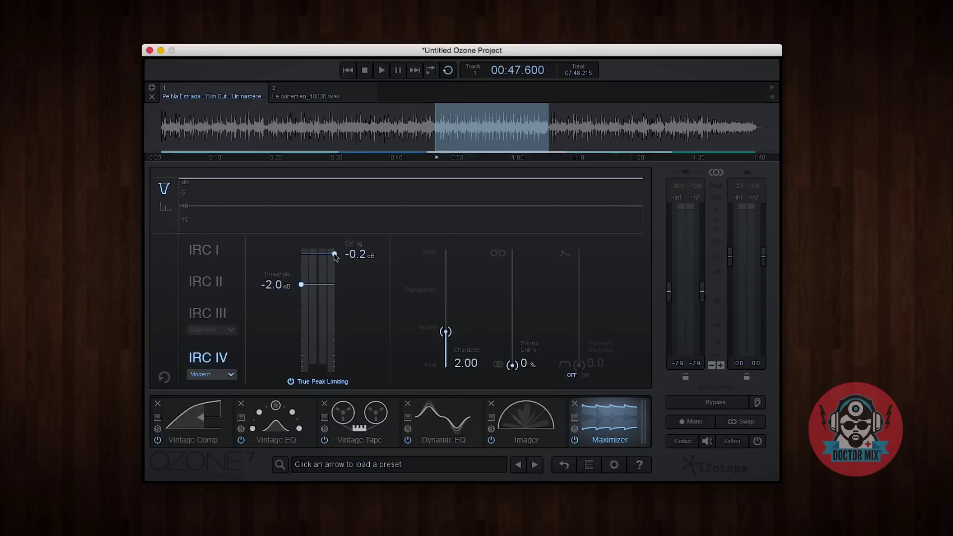
key("space")
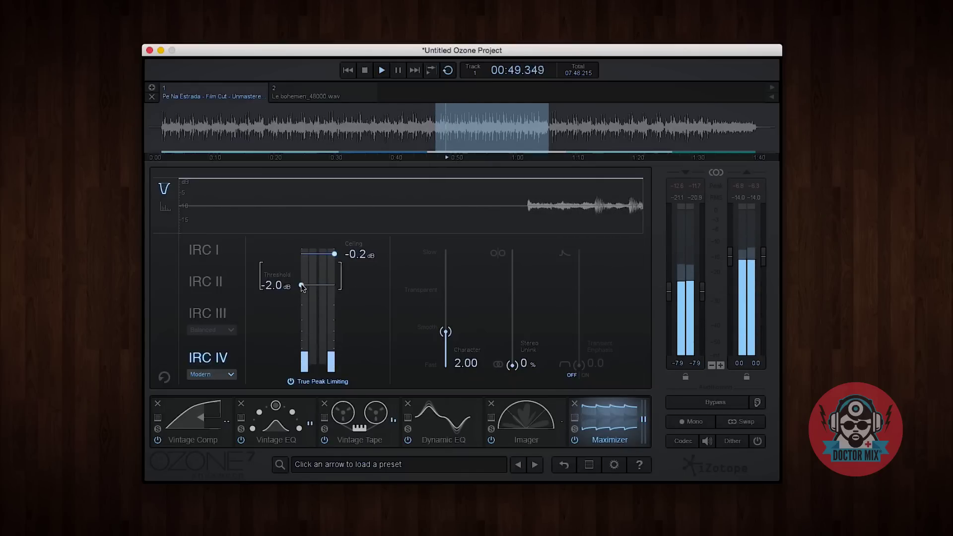
left_click_drag(301, 288, 290, 358)
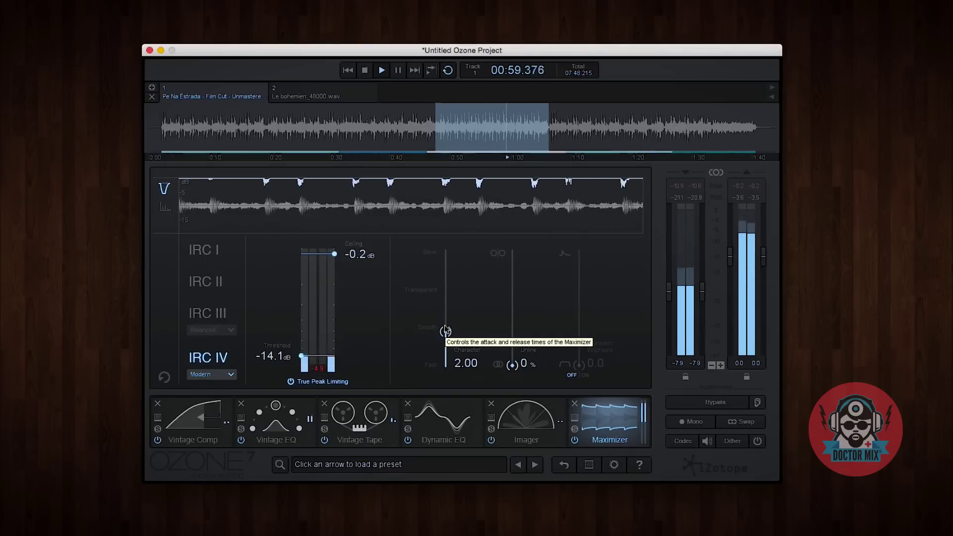
- Set the Maximizer Character to 5.50 and the threshold to -15.0 dB
left_click_drag(446, 332, 447, 251)
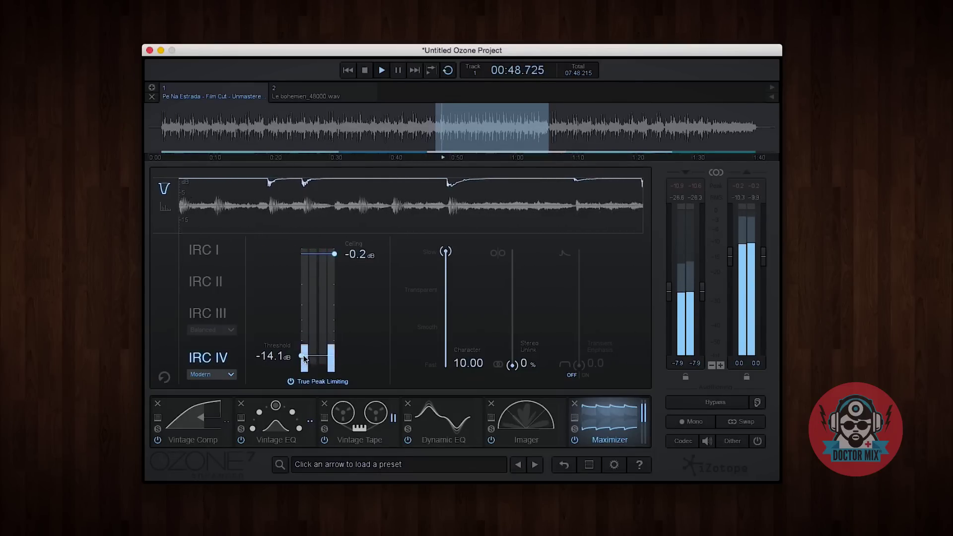
left_click_drag(305, 358, 303, 362)
left_click_drag(445, 253, 445, 260)
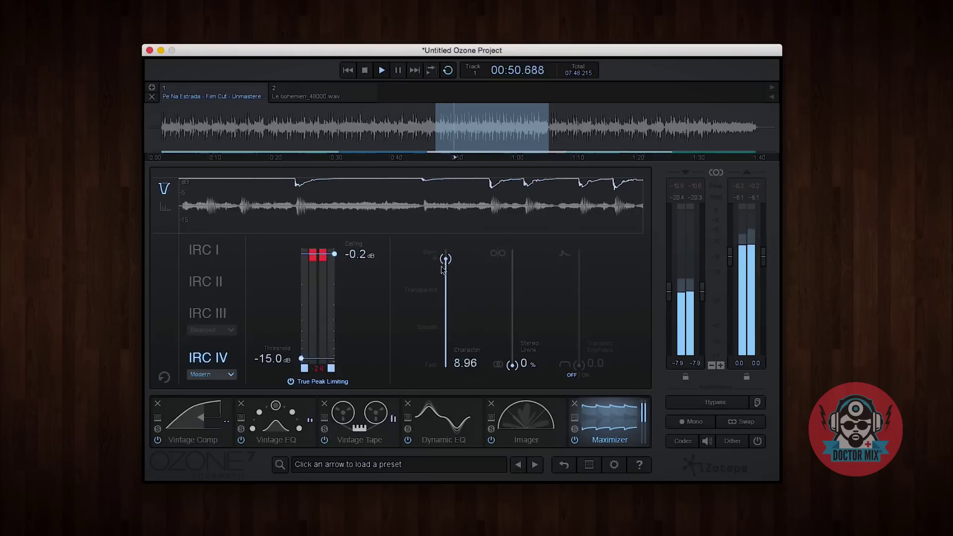
mouse_move(440, 330)
left_mouse_down()
mouse_move(440, 368)
mouse_move(452, 296)
left_mouse_up()
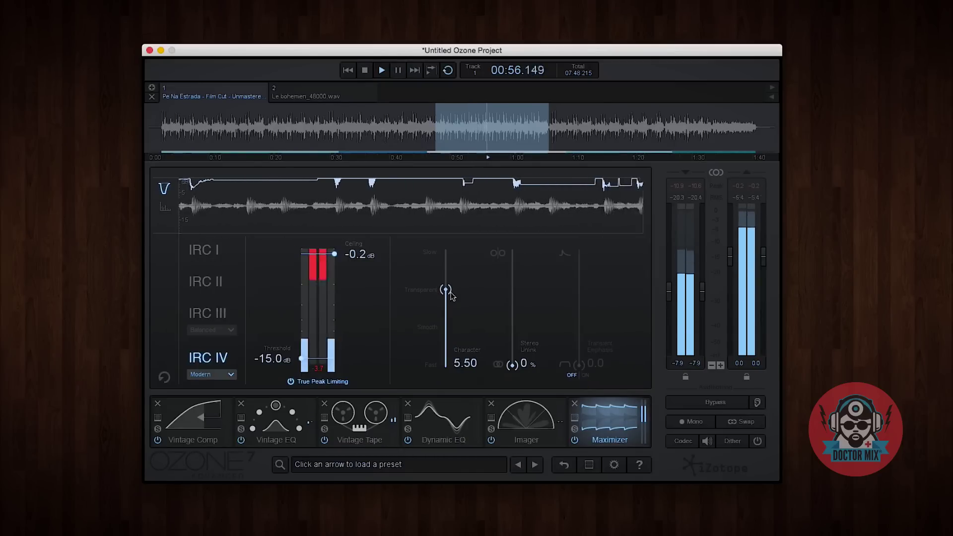
- Switch on Maximizer Transient Emphasis and raise it to about 122
left_click(574, 375)
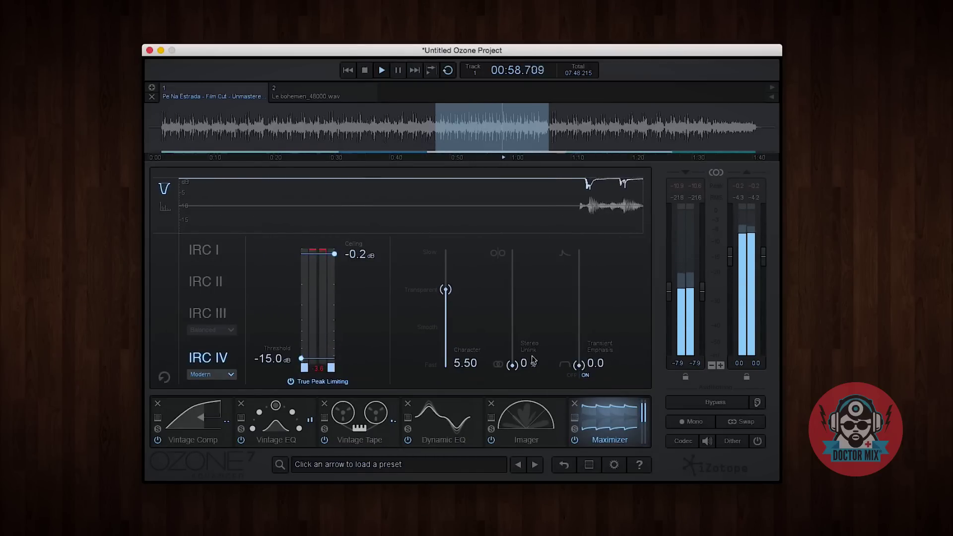
left_click_drag(580, 365, 580, 296)
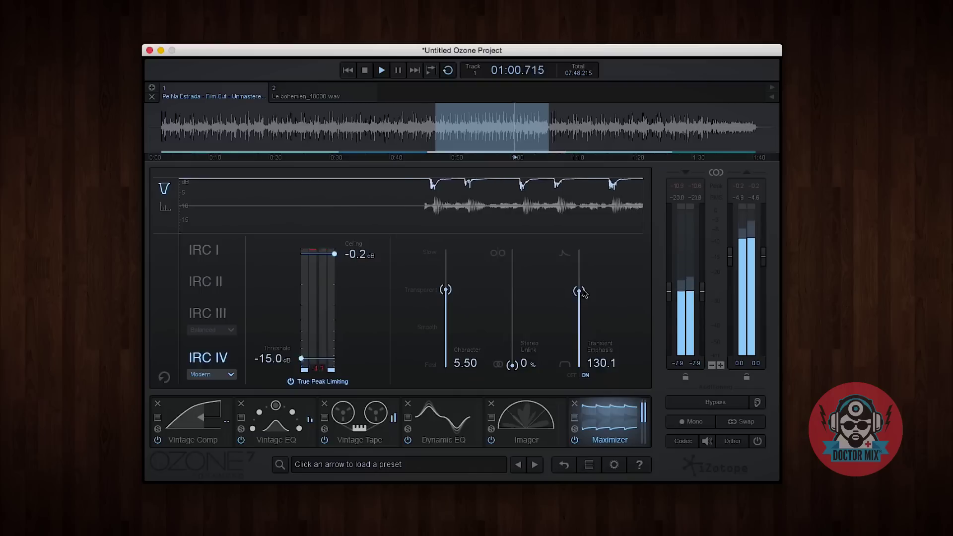
scroll(581, 304, "up", 3)
scroll(581, 304, "up", 2)
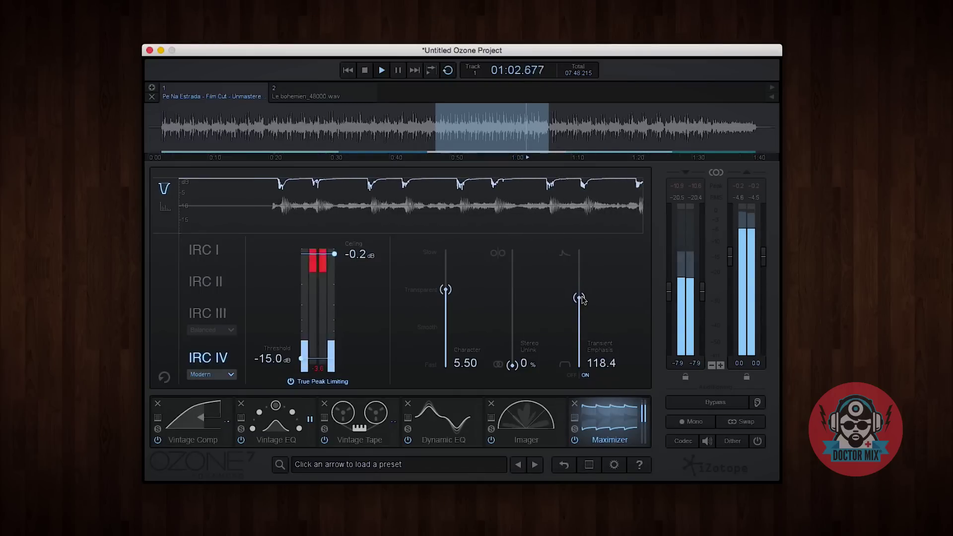
scroll(580, 300, "down", 3)
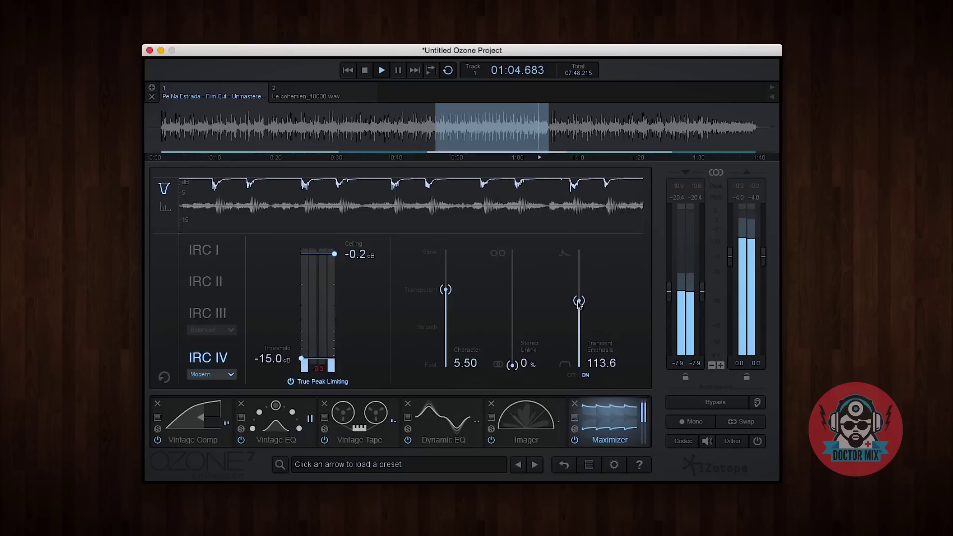
scroll(579, 300, "down", 1)
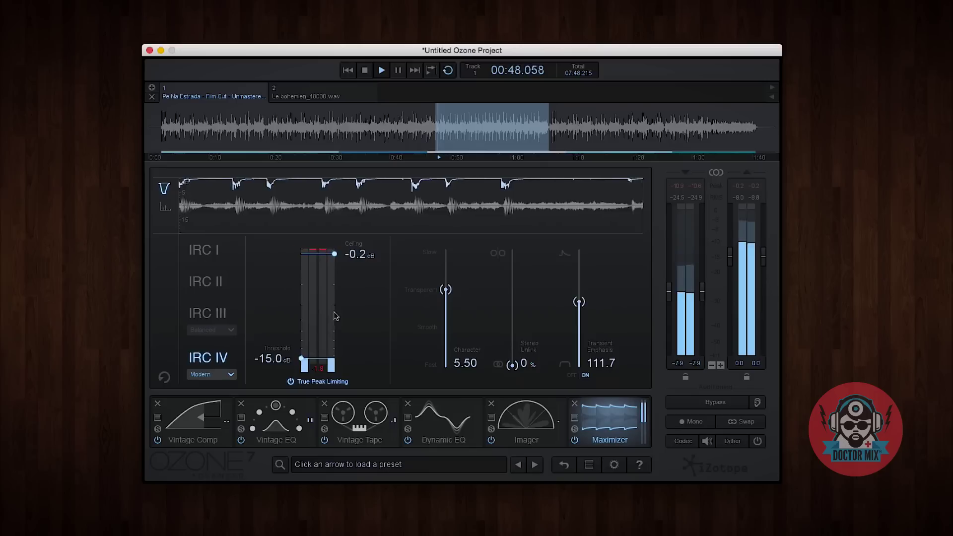